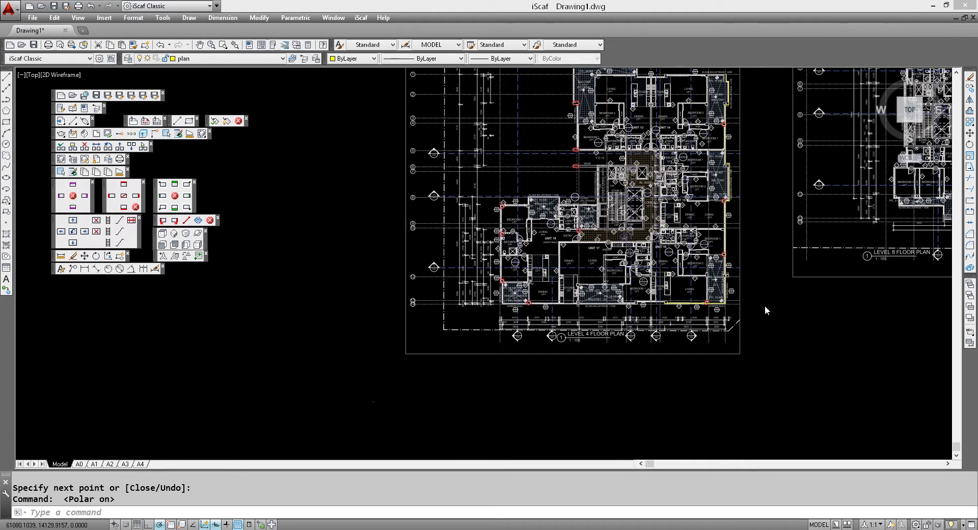
Zoom out and back in to frame the top-left corner of the Level 4 plan, grid lines 1–9.
scroll(767, 311, down, 2)
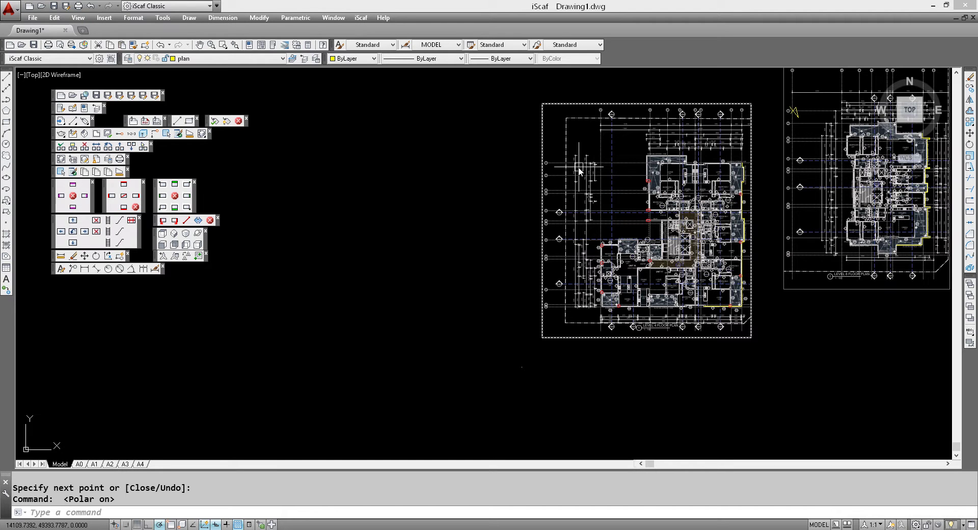
scroll(583, 166, up, 3)
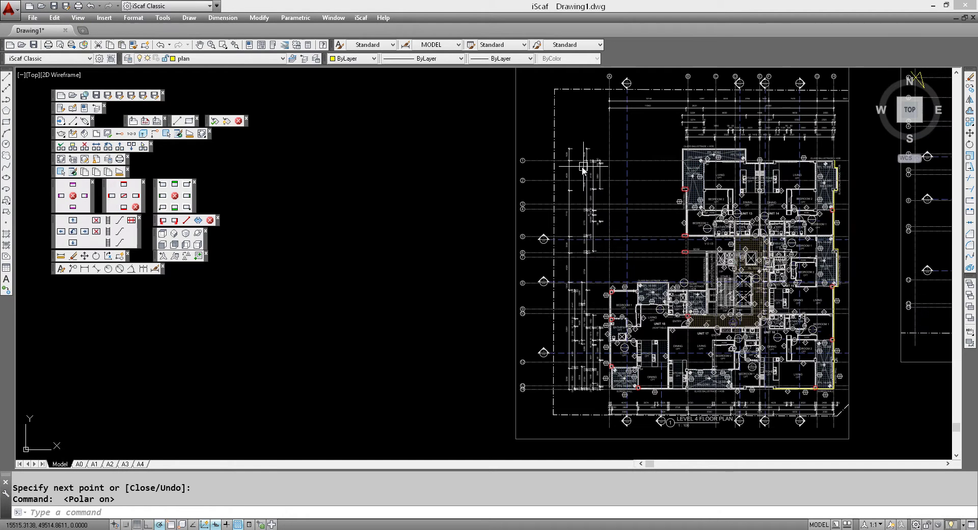
scroll(577, 164, up, 2)
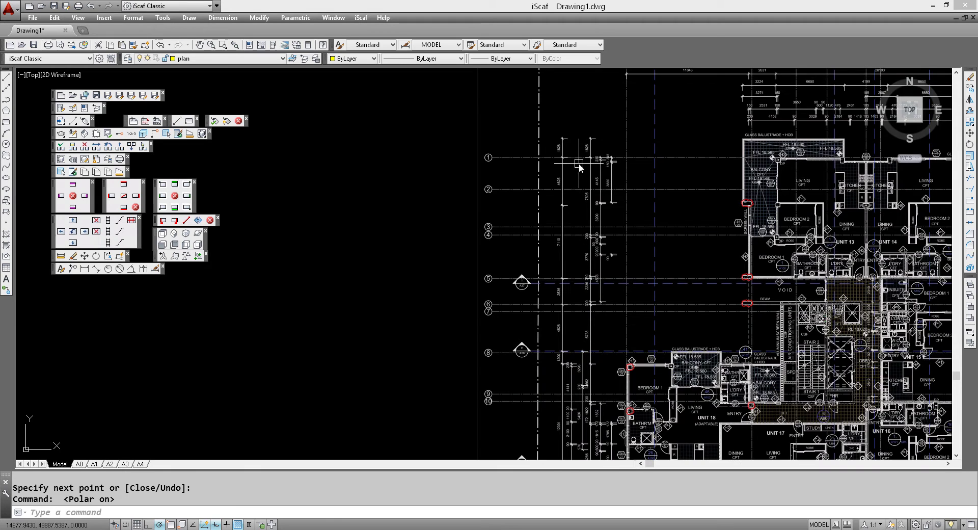
scroll(581, 163, down, 2)
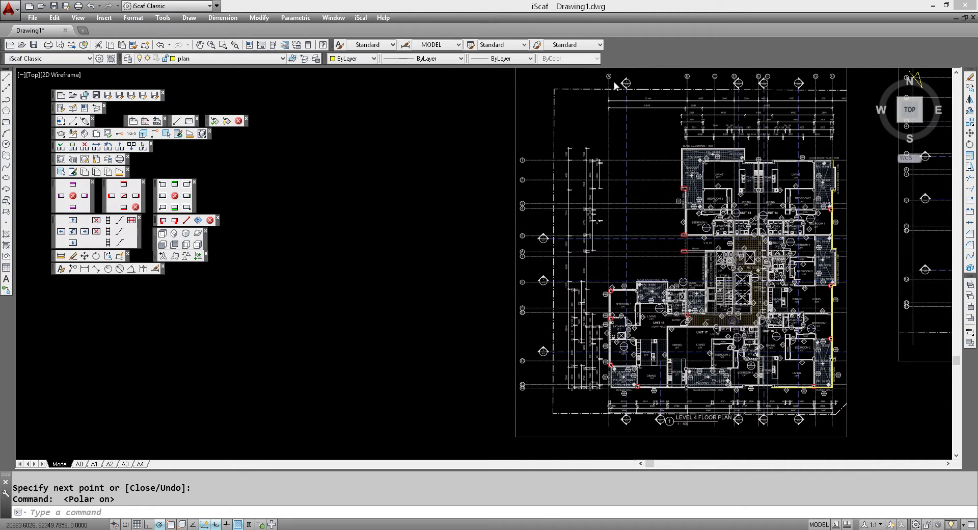
scroll(615, 85, up, 2)
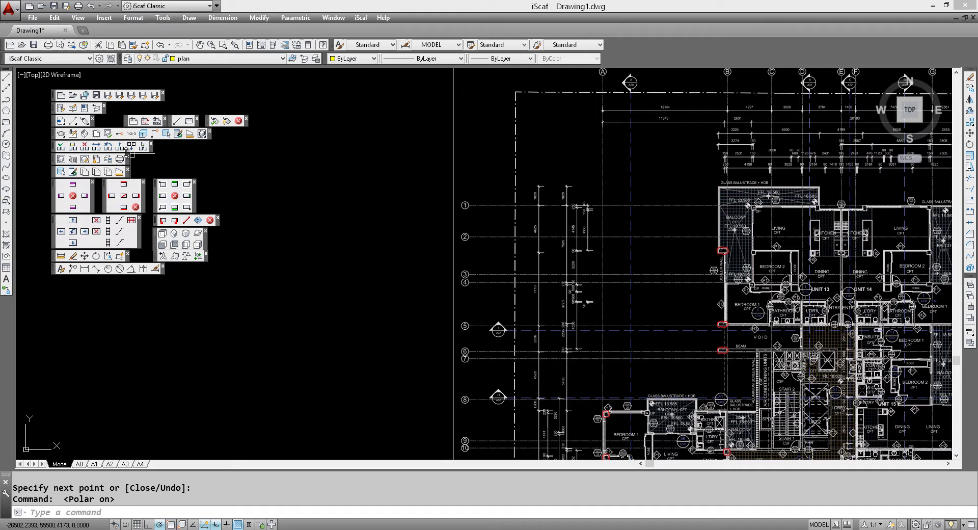
Draw a short multi-segment line on grid line 1, just left of the Level 4 building outline.
click(73, 121)
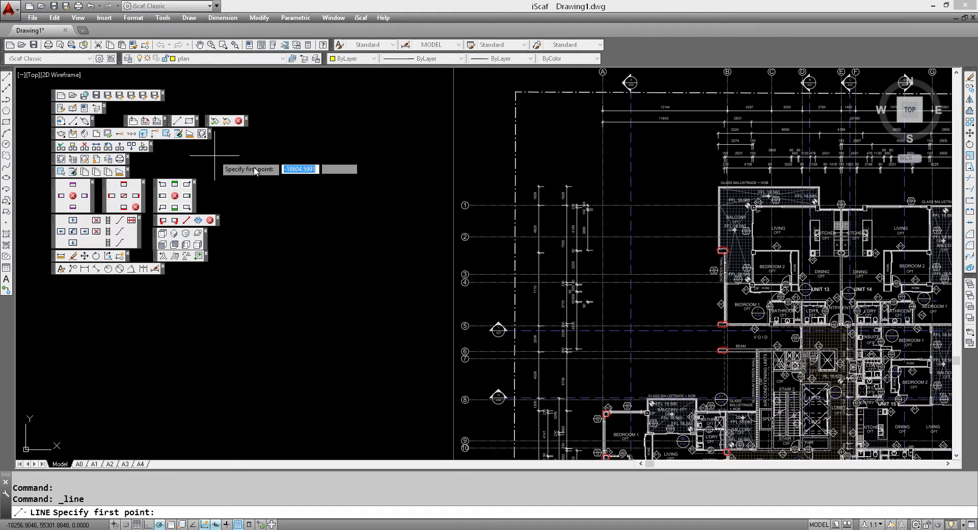
click(598, 202)
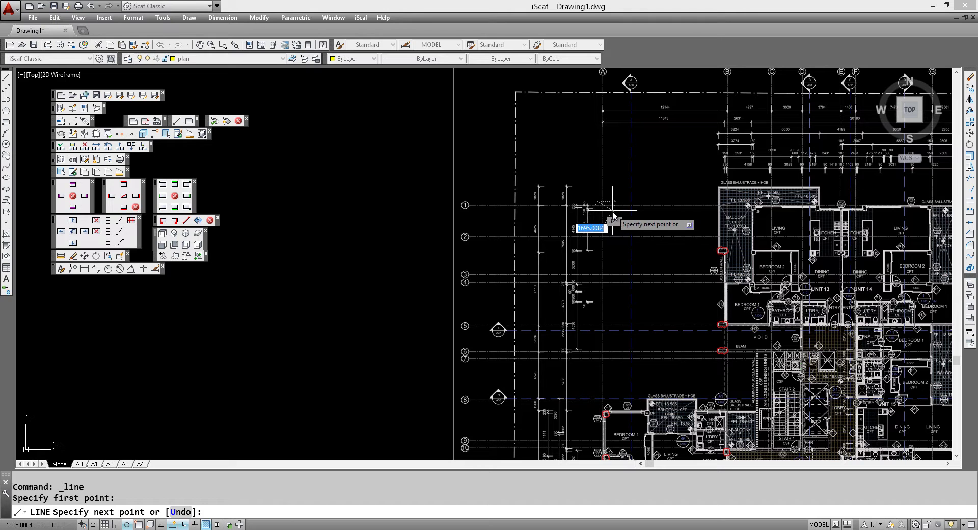
click(612, 214)
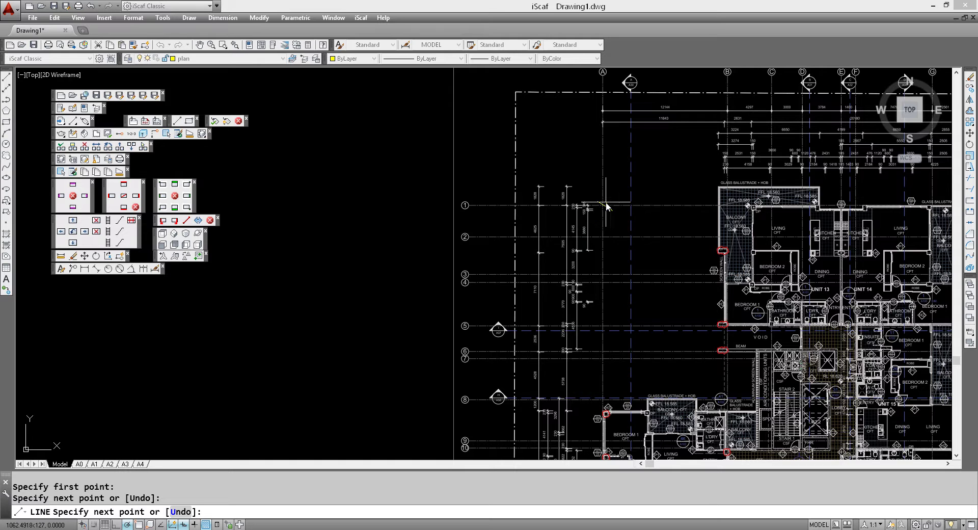
click(606, 205)
scroll(606, 206, up, 2)
scroll(607, 205, up, 1)
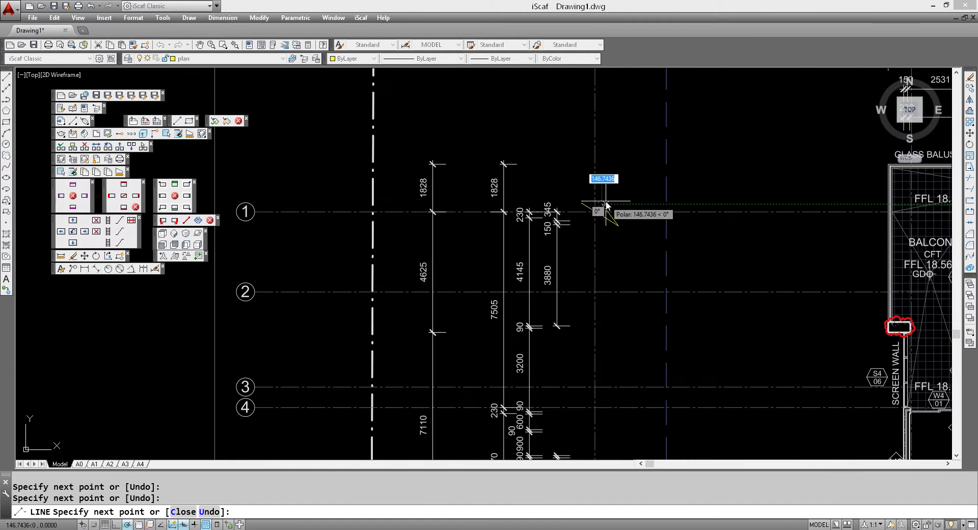
scroll(607, 218, up, 1)
scroll(607, 219, up, 3)
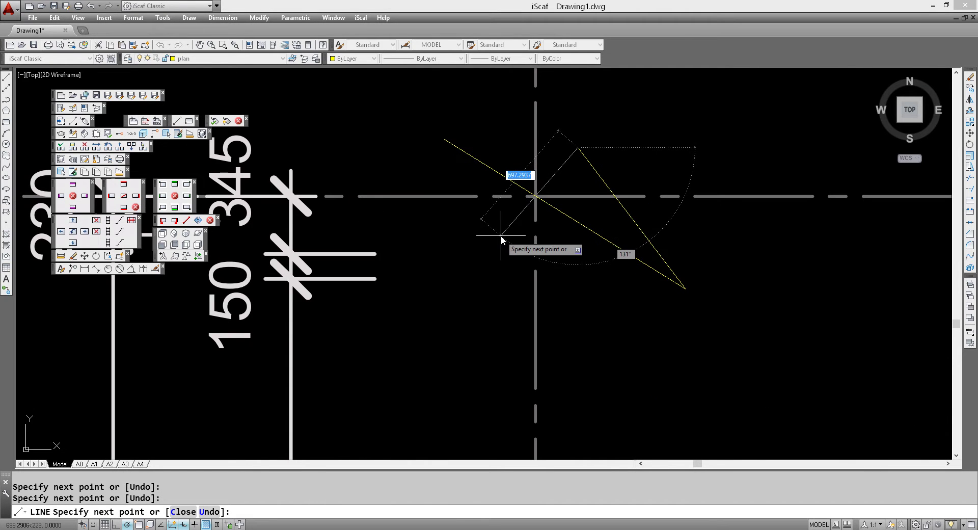
click(501, 236)
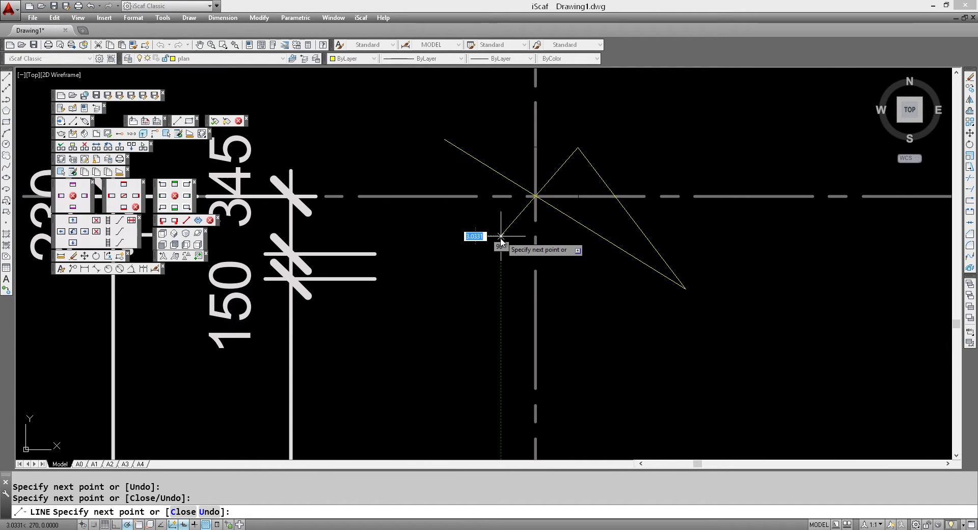
key(Return)
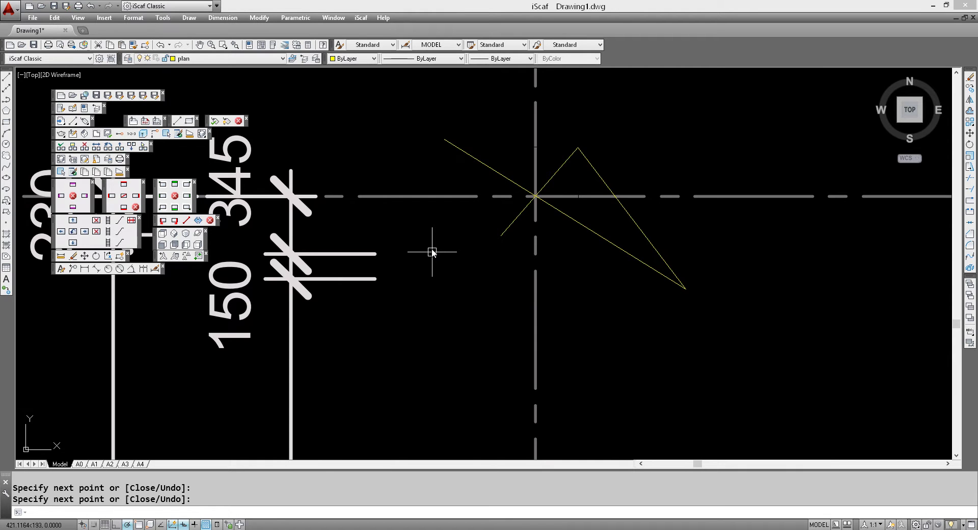
Zoom and pan out until the whole Level 4 plan is in view.
scroll(431, 250, down, 6)
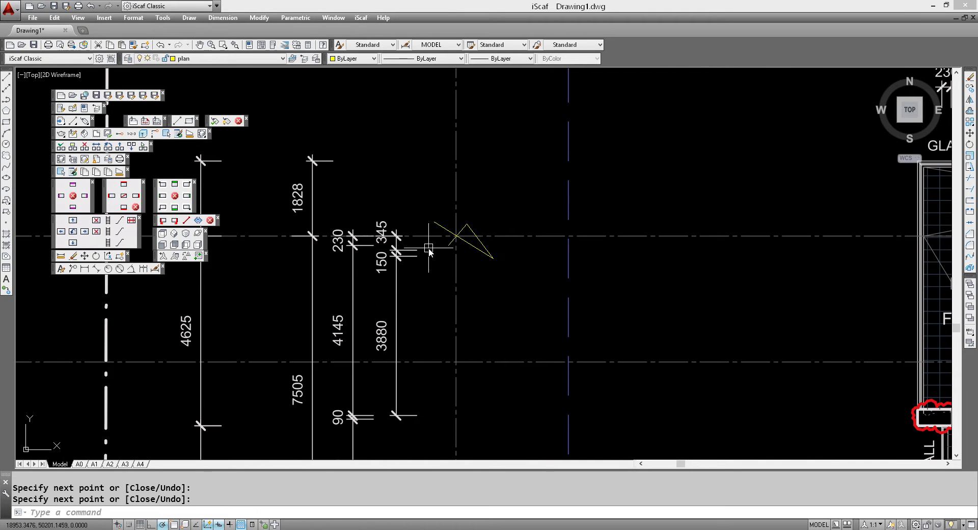
scroll(443, 251, down, 2)
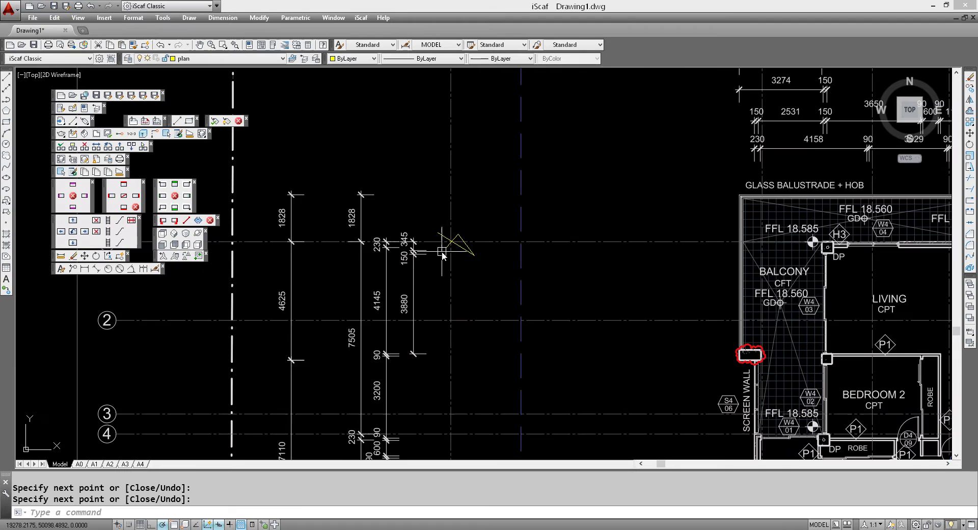
scroll(442, 254, down, 2)
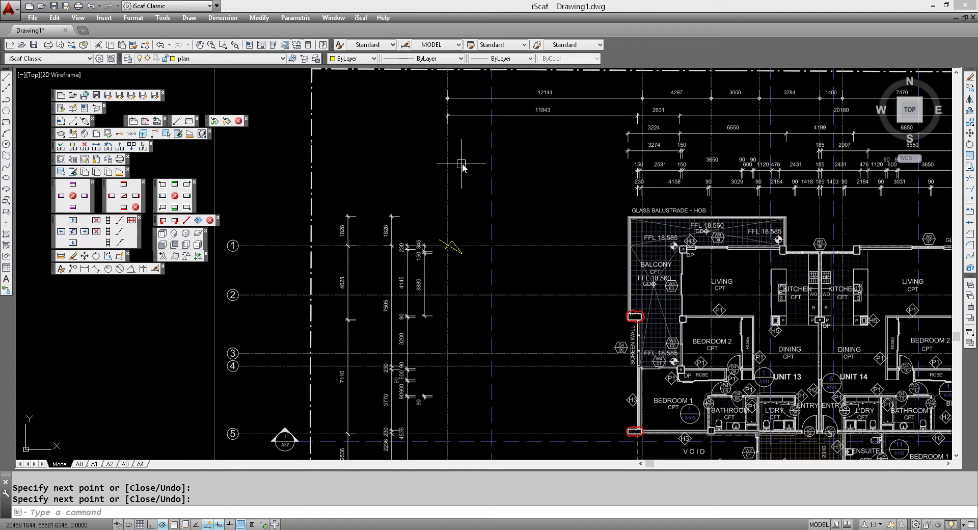
middle_drag(460, 161, 474, 217)
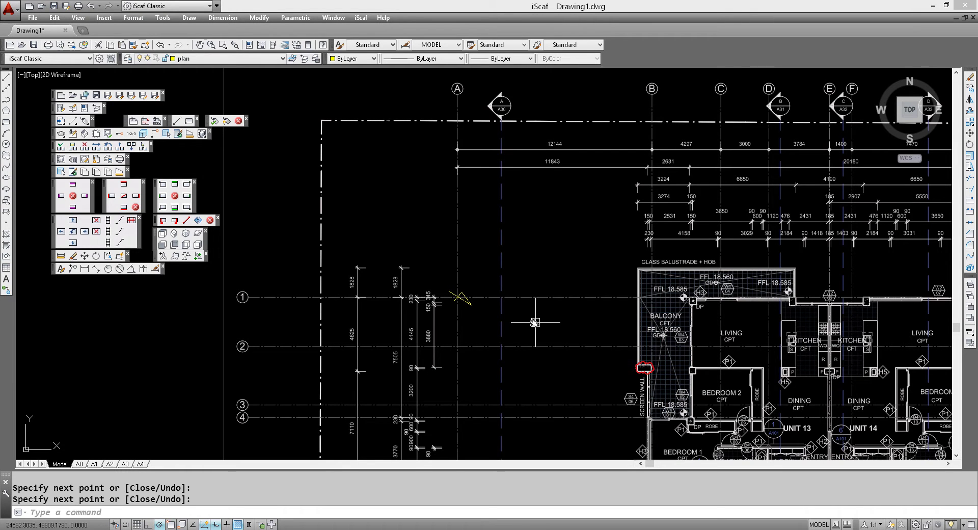
scroll(530, 324, down, 2)
scroll(599, 362, down, 2)
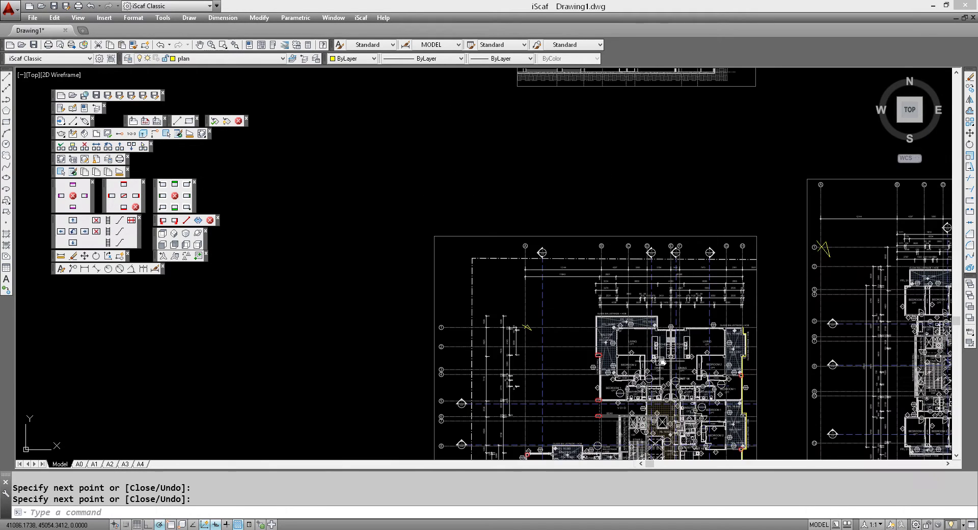
middle_drag(637, 307, 580, 208)
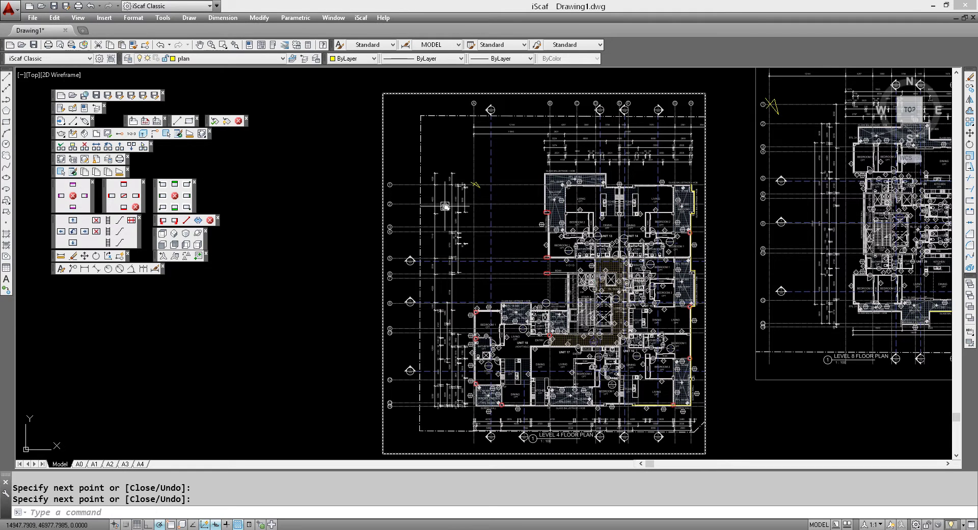
Window-select the 13 building-edge lines and change their colour to Cyan in Properties.
click(335, 156)
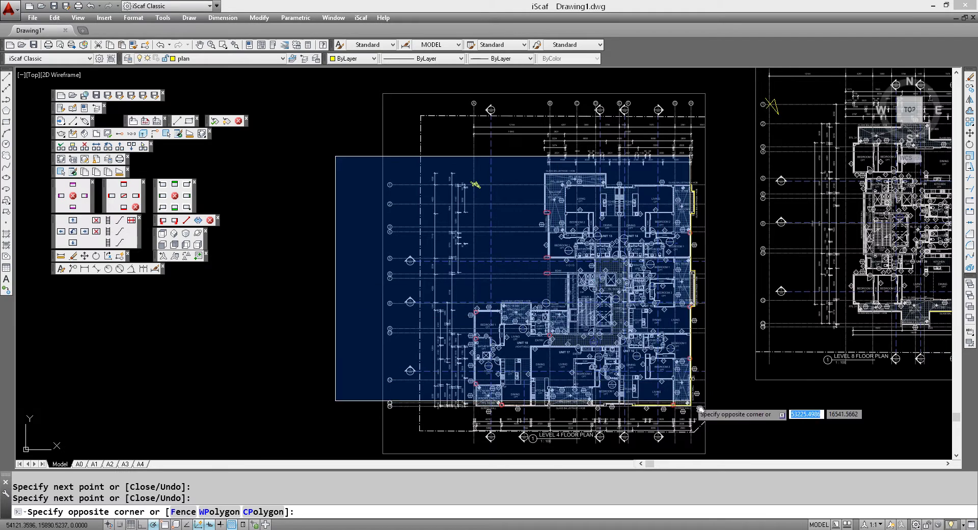
click(718, 423)
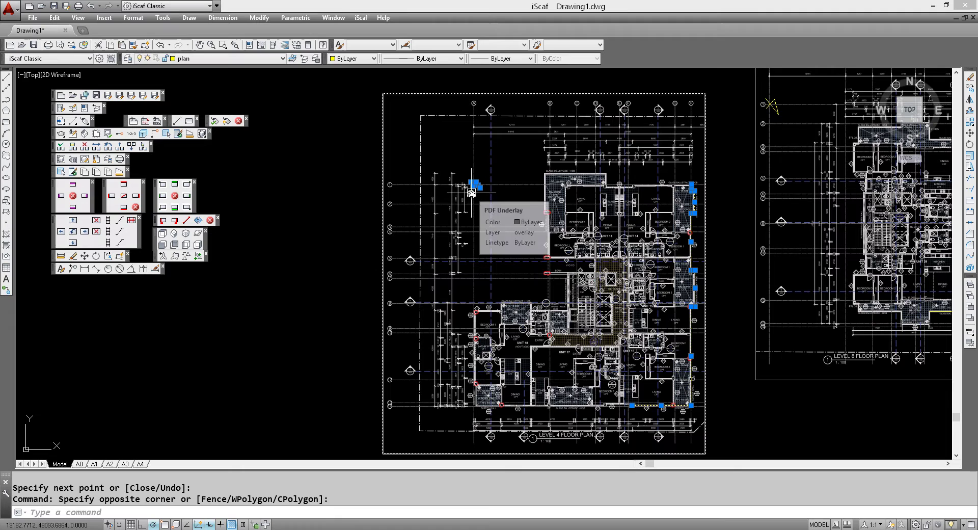
click(259, 18)
click(266, 31)
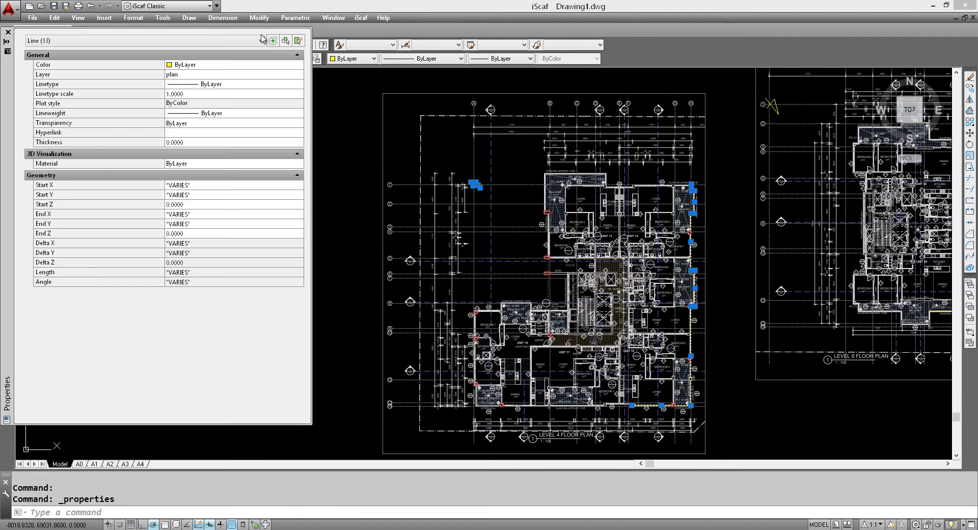
click(202, 65)
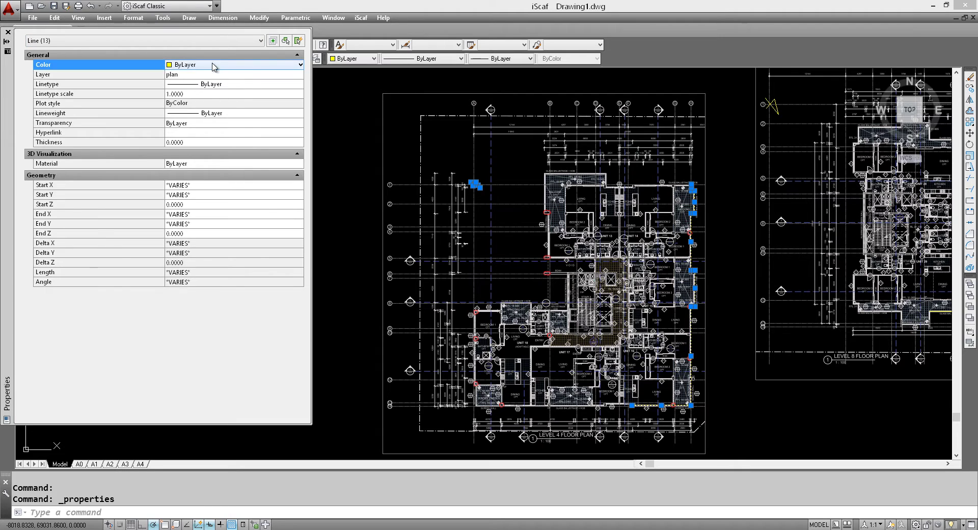
click(277, 65)
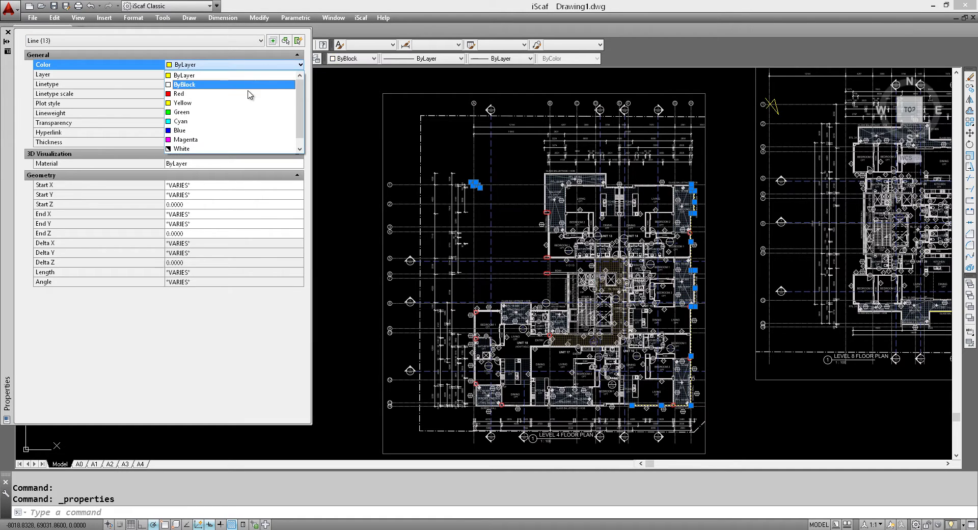
click(228, 122)
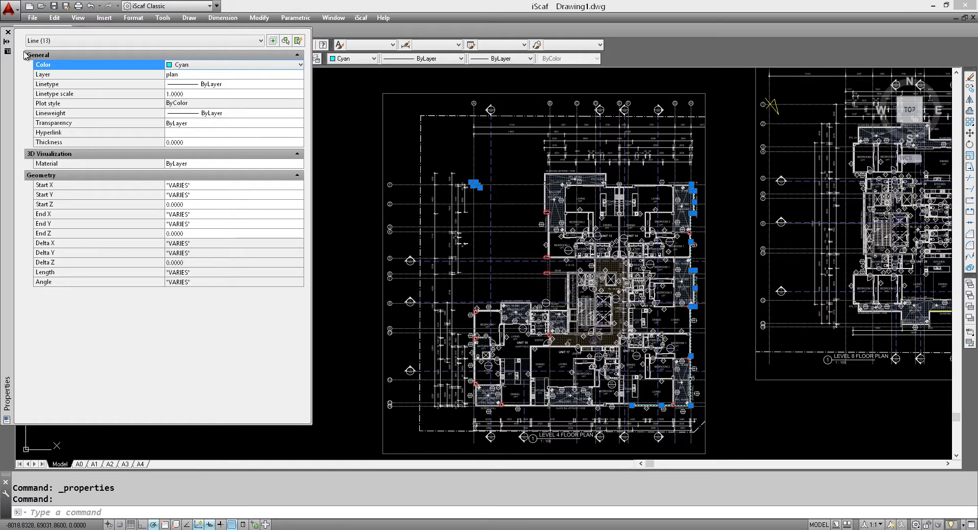
click(7, 32)
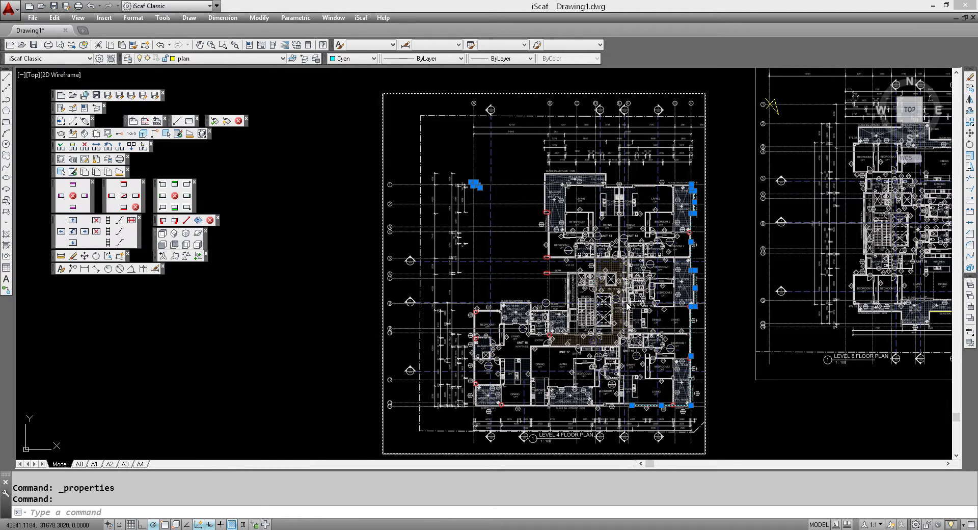
key(Escape)
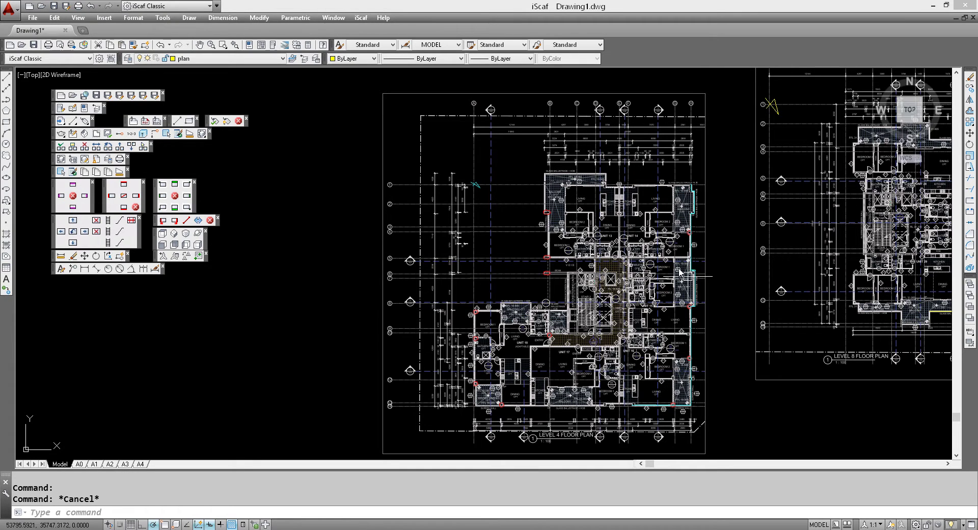
scroll(732, 357, down, 3)
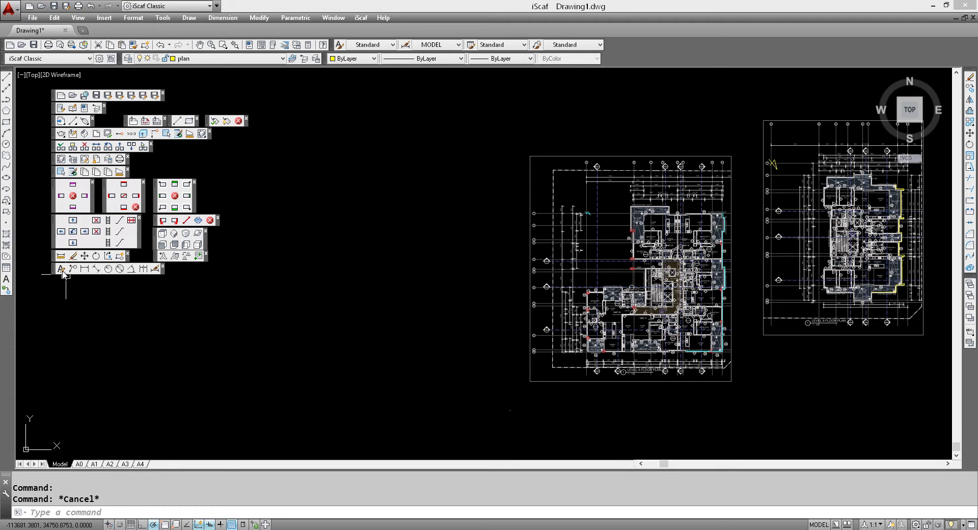
Place a white 20mm 'level 4 -cyan' label at 1:100 below the left plan.
click(62, 269)
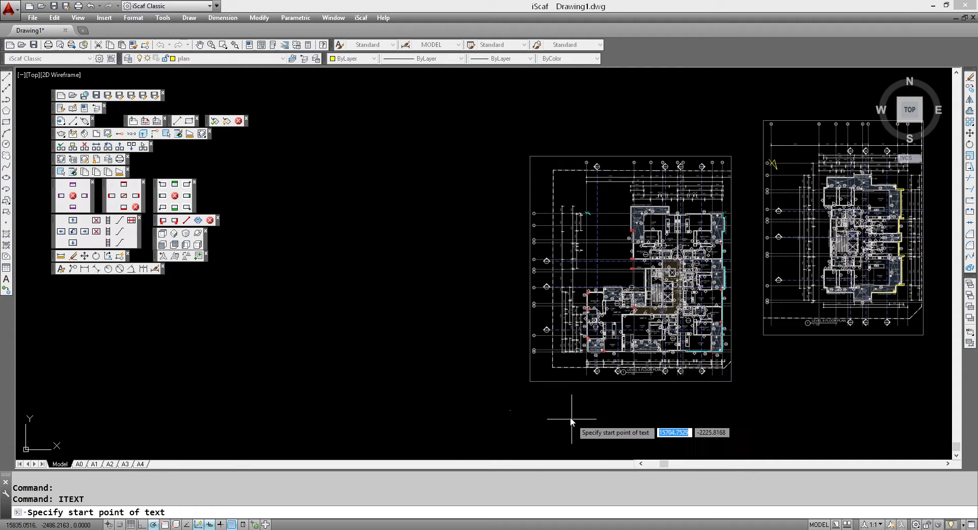
click(564, 399)
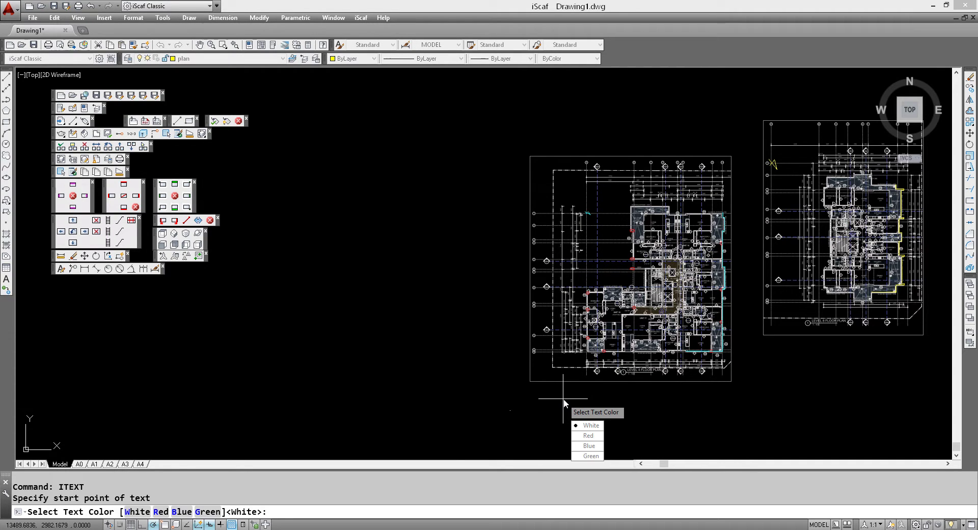
click(587, 426)
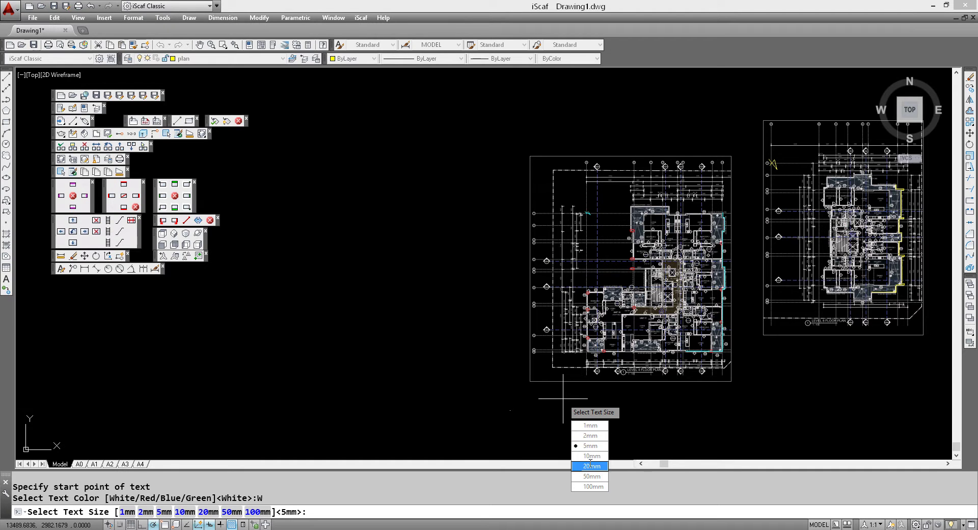
click(592, 466)
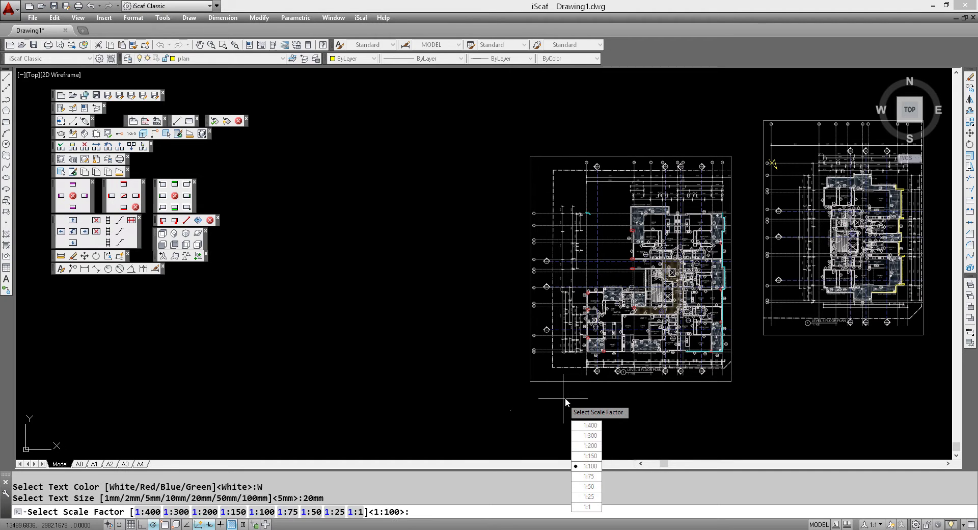
click(590, 466)
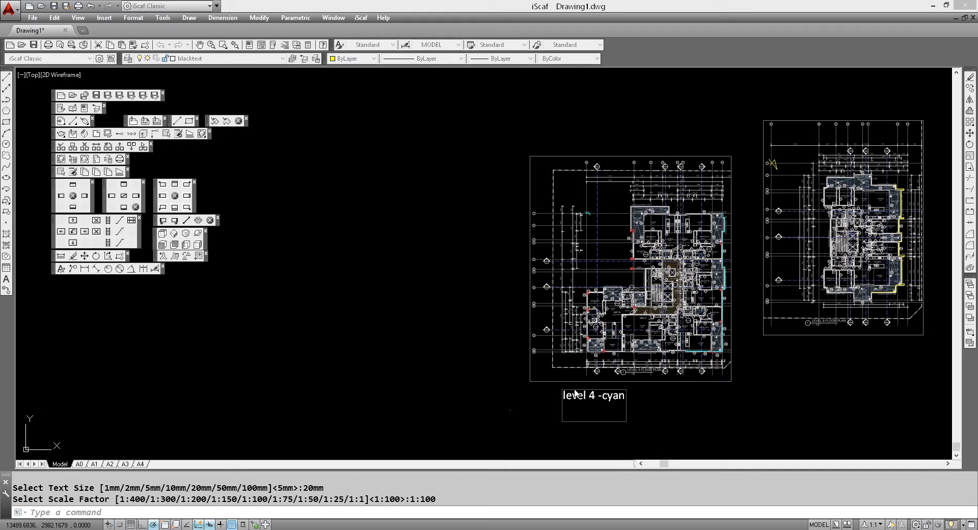
key(Return)
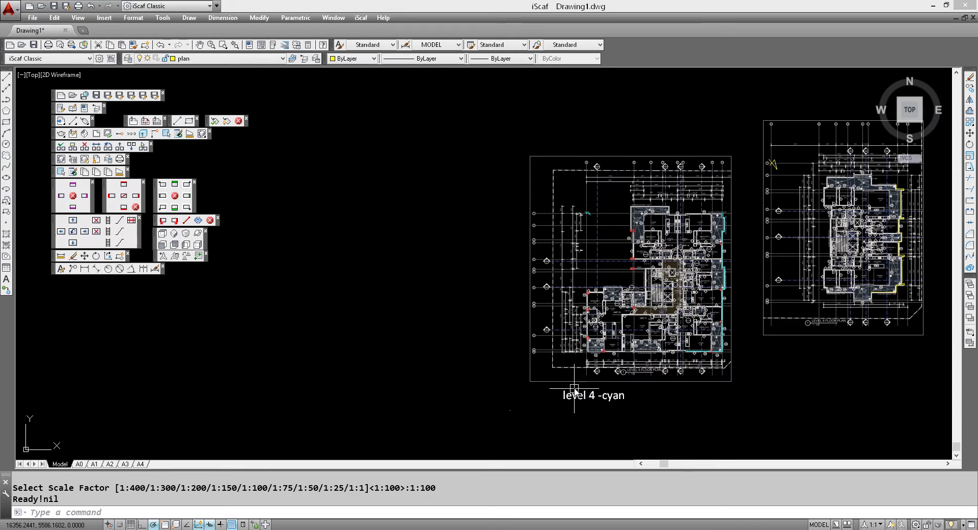
Add a white 20mm 'level 8 -yellow' label at 1:100 below the right plan.
click(62, 270)
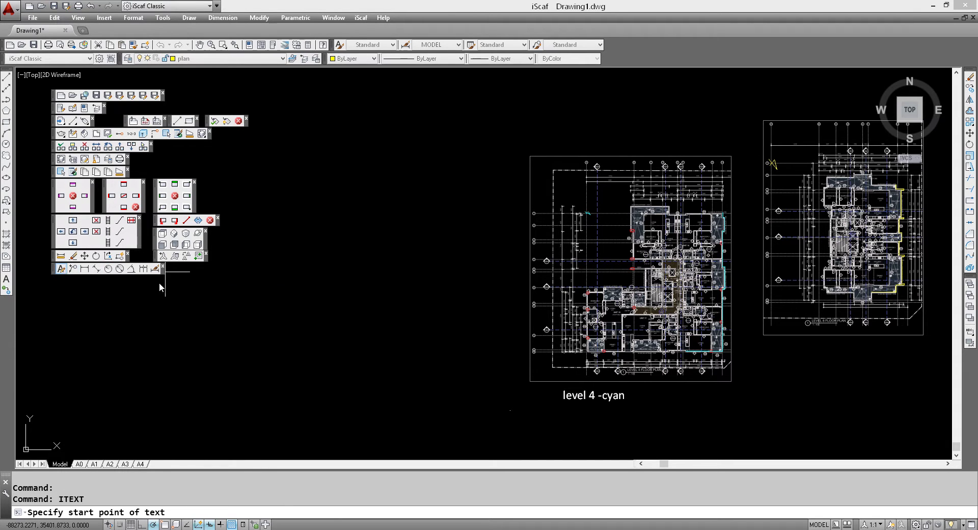
click(814, 359)
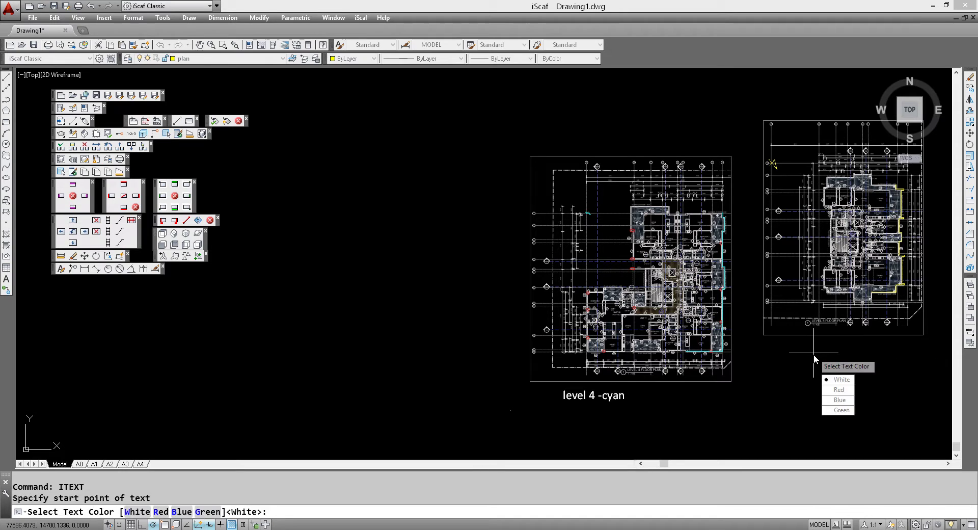
click(830, 380)
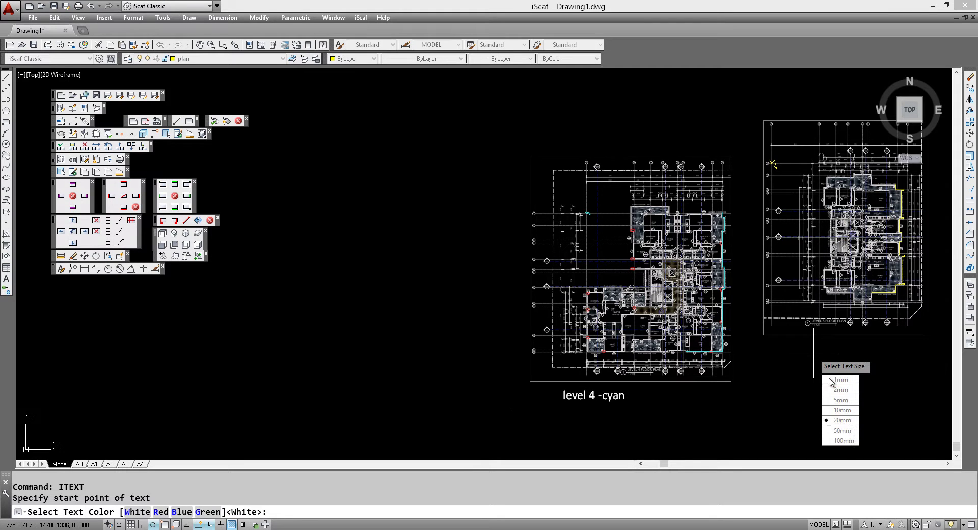
click(839, 421)
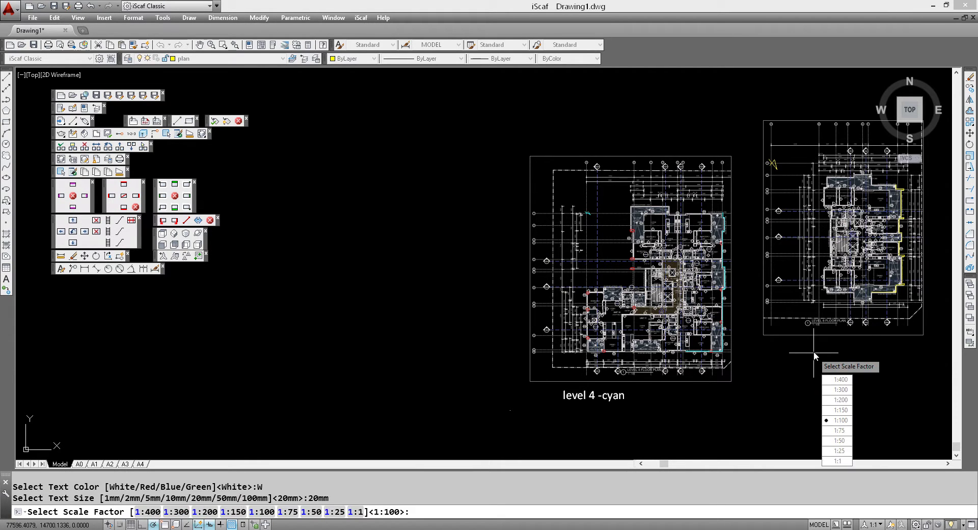
click(842, 421)
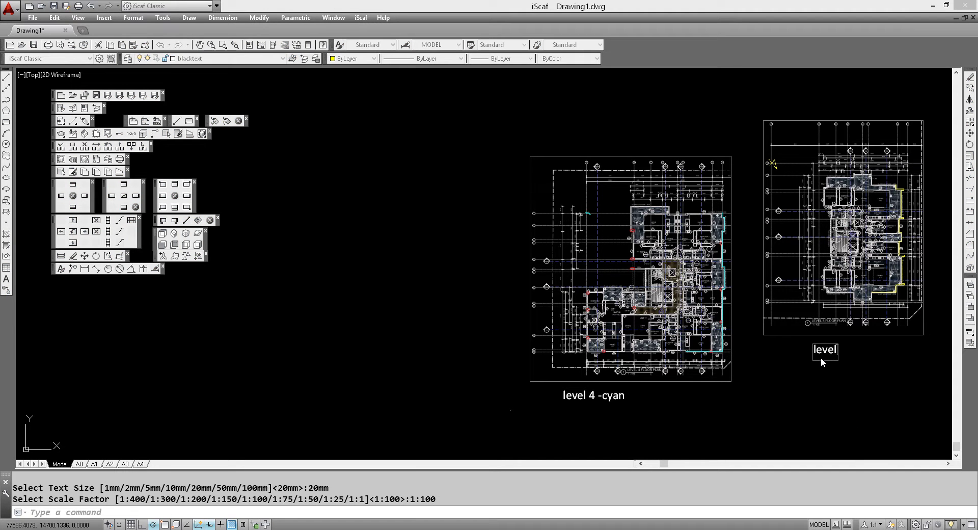
click(821, 357)
text(level 8 -yellow)
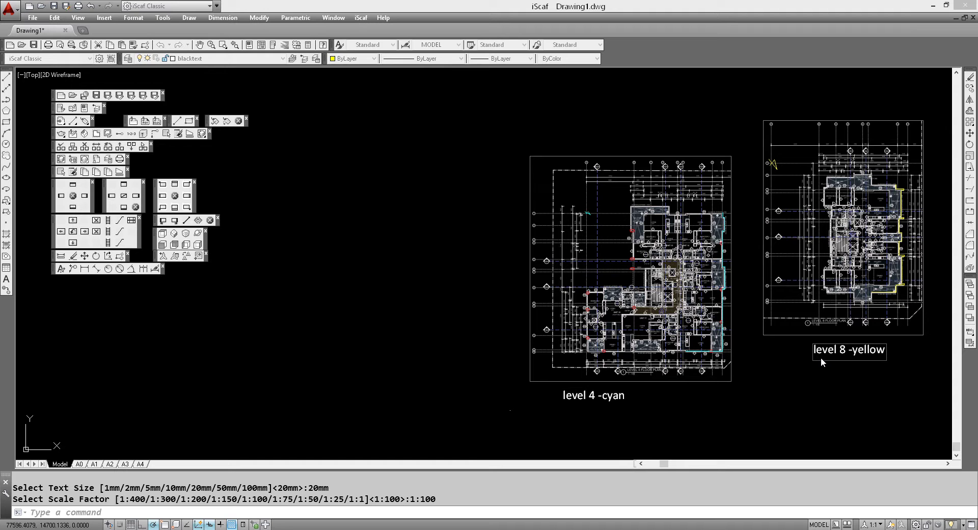
key(Return)
key(Return)
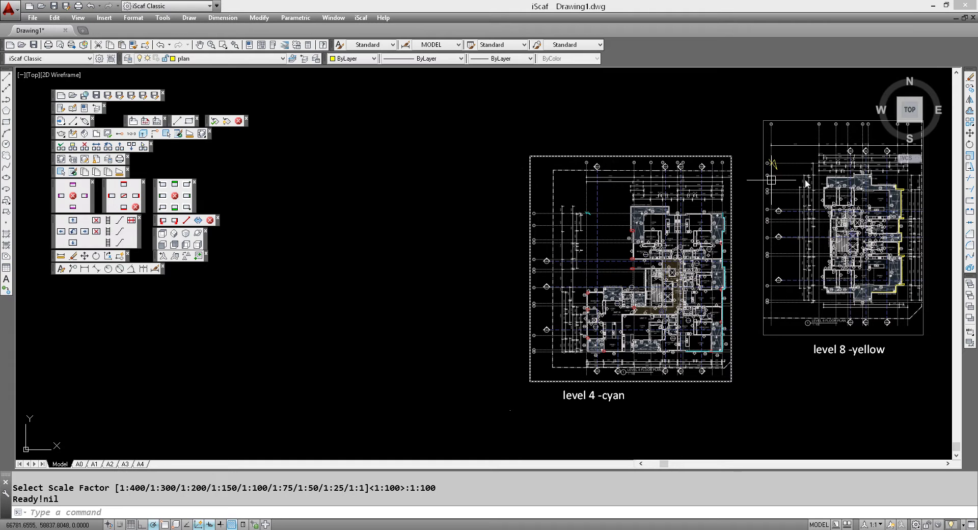
Start moving the level 8 plan and its label, using its grid 1 mark as base point.
click(971, 133)
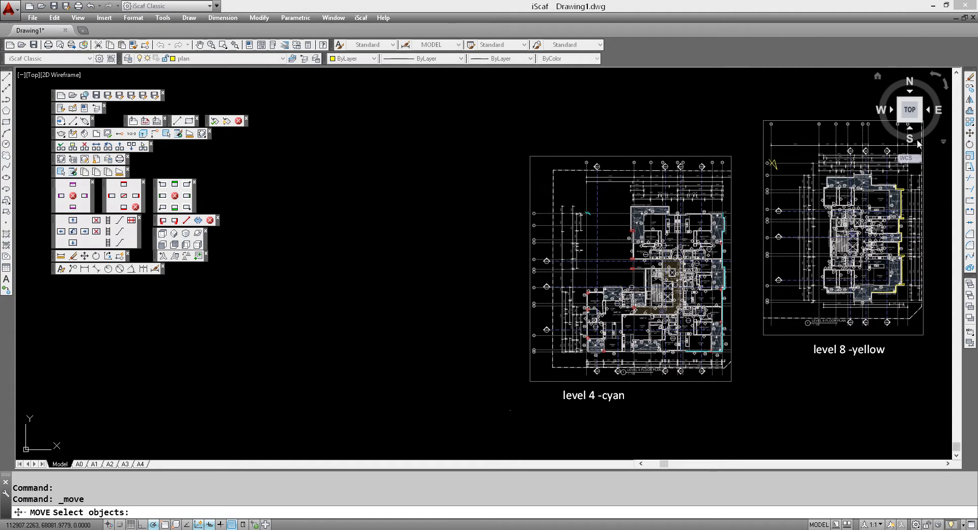
click(744, 145)
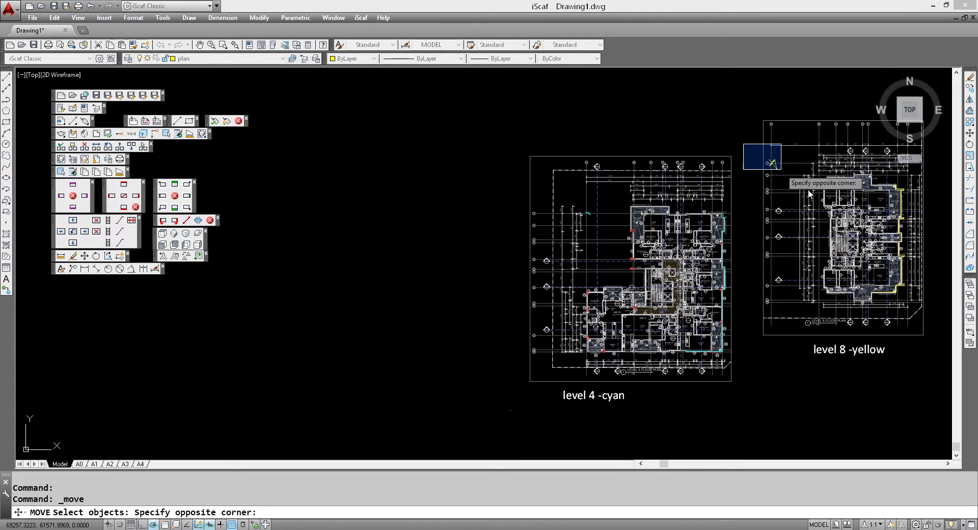
click(937, 374)
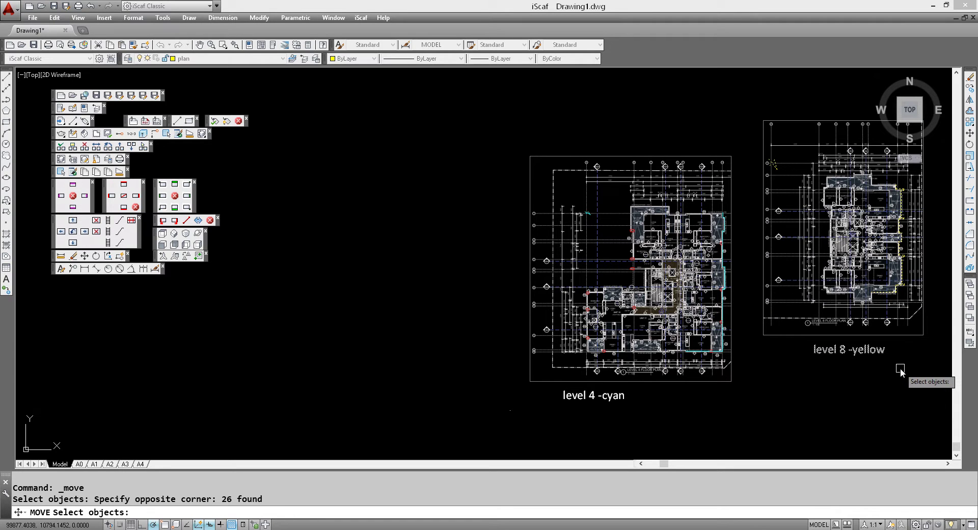
key(Return)
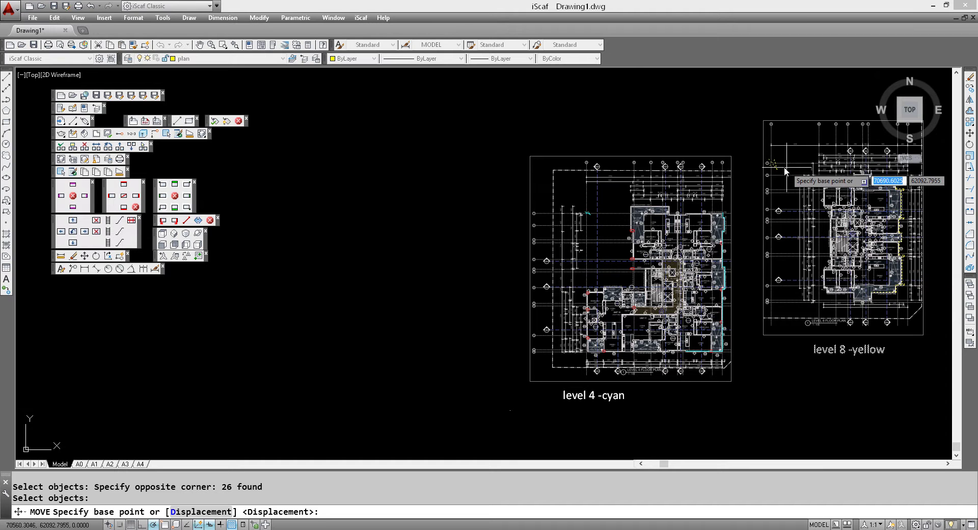
scroll(785, 172, up, 4)
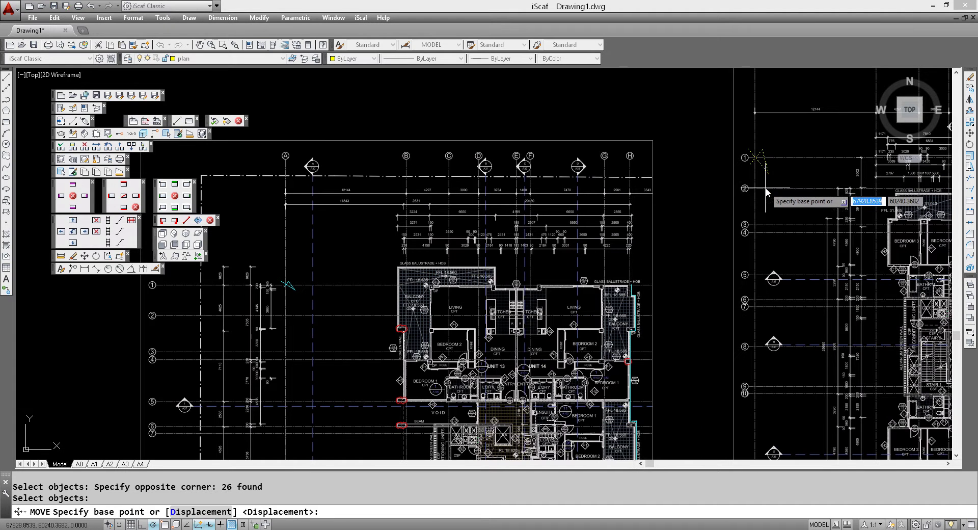
scroll(761, 171, up, 4)
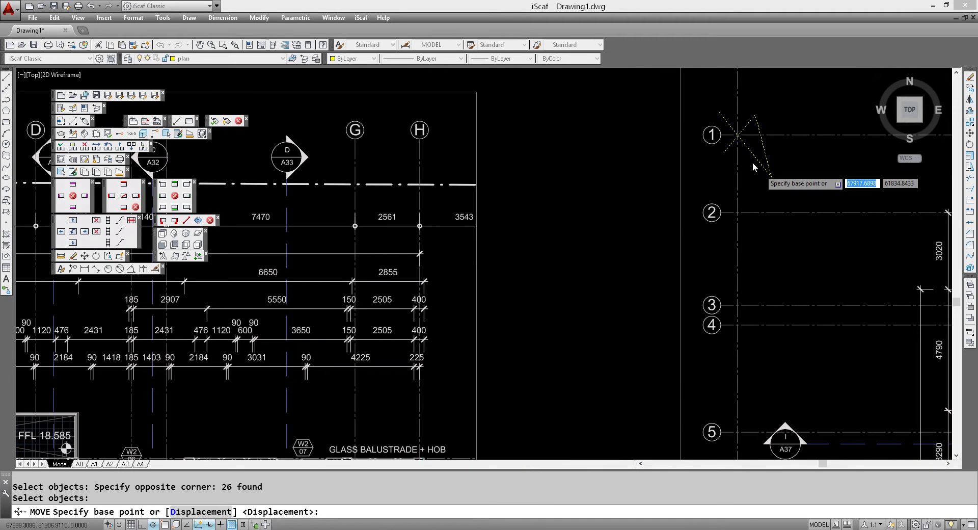
scroll(753, 162, up, 2)
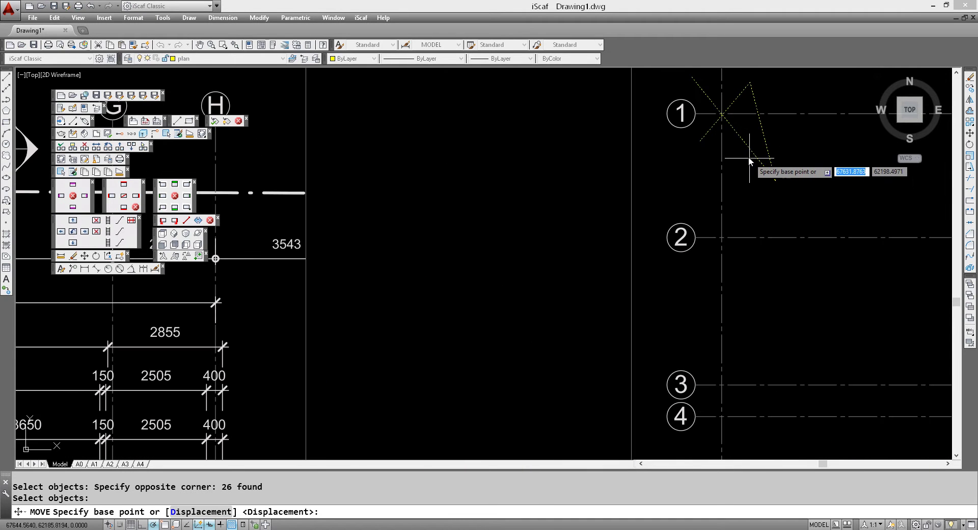
click(723, 115)
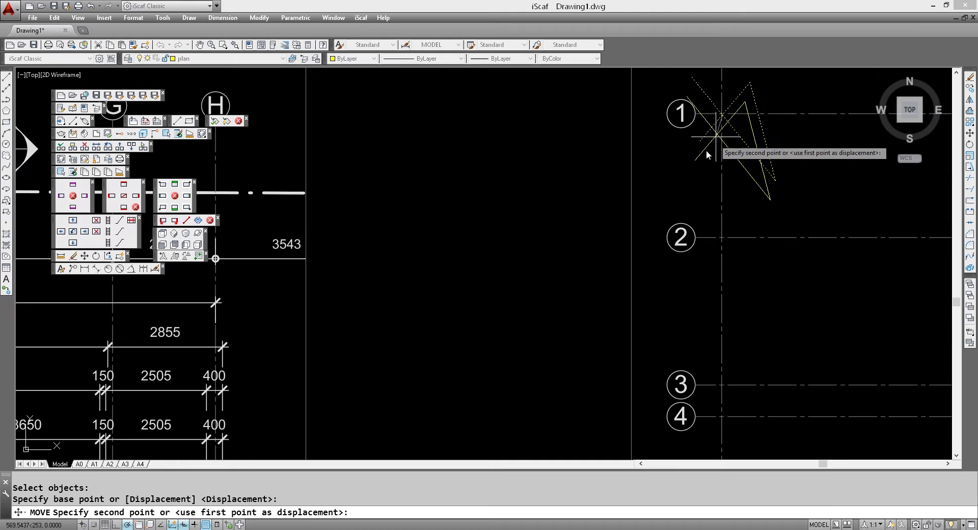
Drop the level 8 plan onto the level 4 plan's grid 1 reference mark.
scroll(415, 168, down, 5)
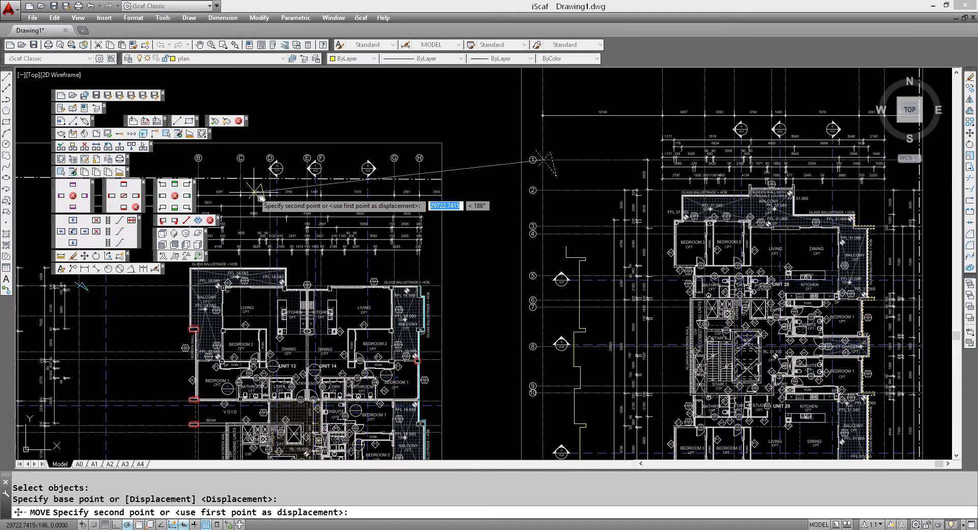
mouse_move(257, 196)
middle_down()
mouse_move(444, 236)
mouse_move(684, 245)
middle_up()
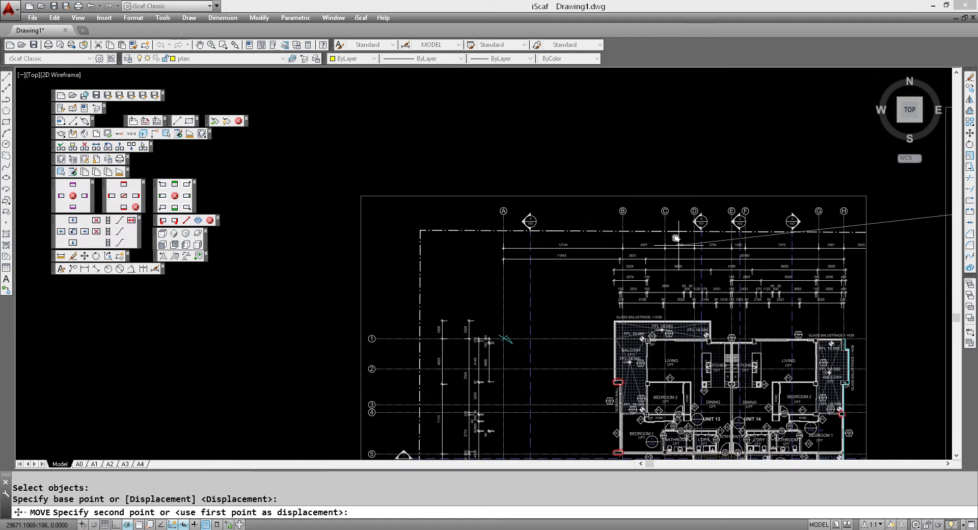
scroll(516, 346, up, 2)
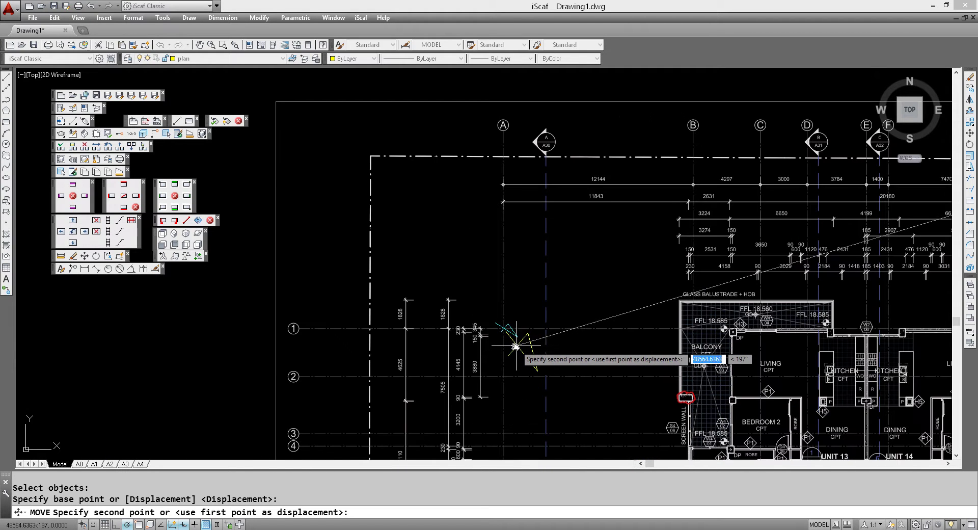
scroll(515, 345, up, 5)
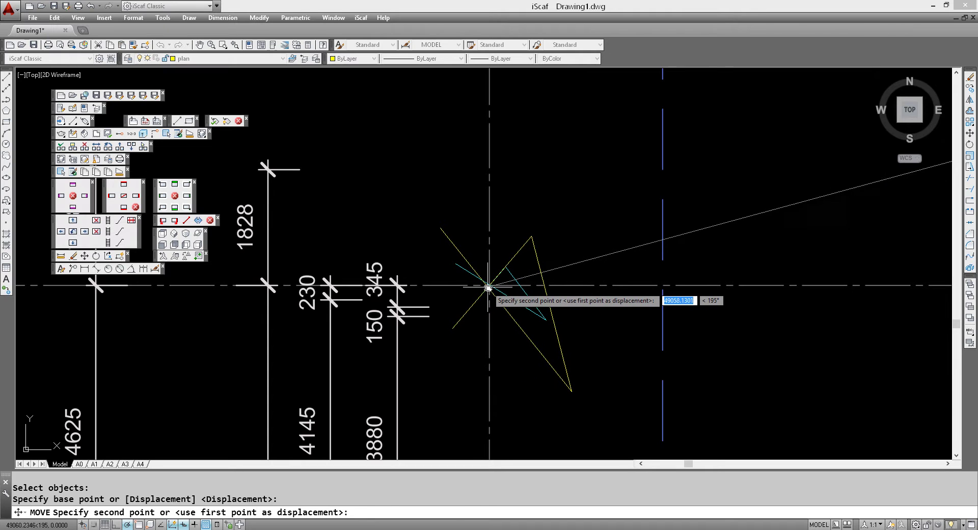
scroll(488, 288, up, 2)
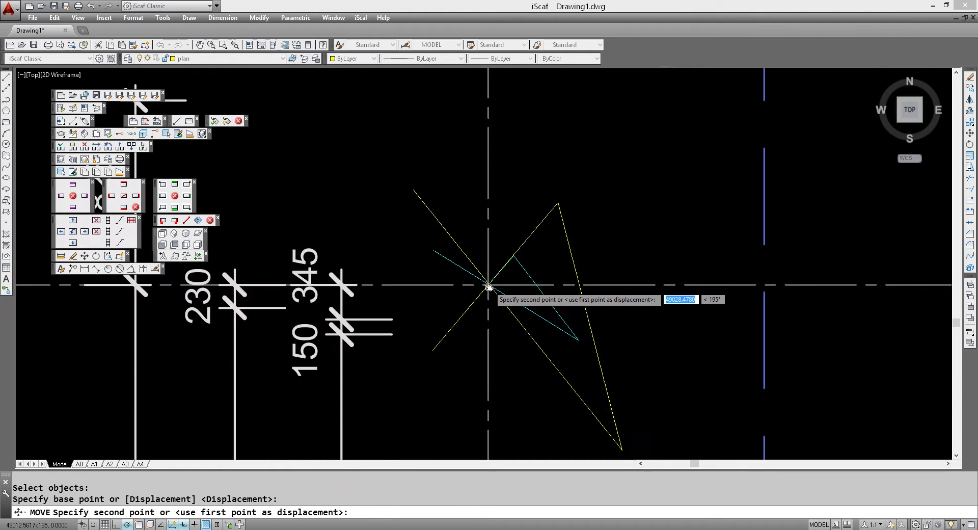
scroll(488, 287, up, 2)
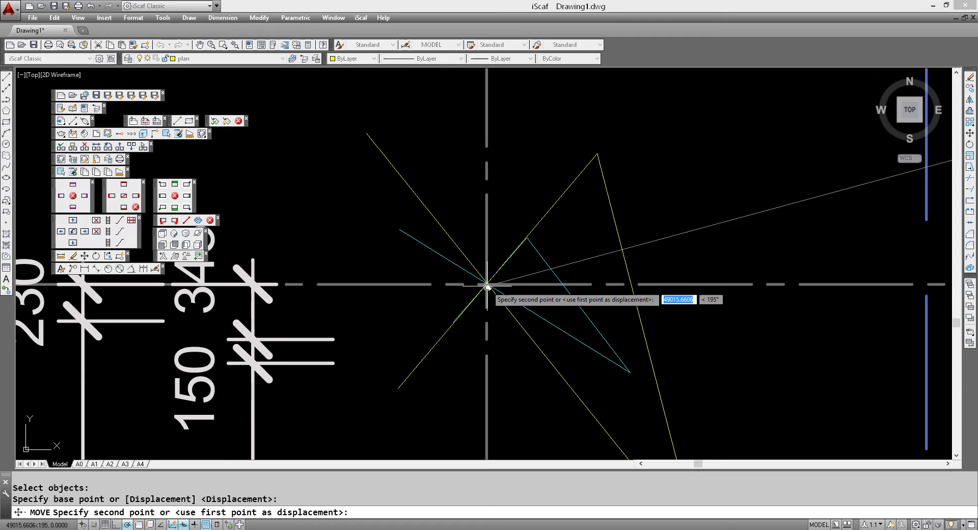
click(488, 287)
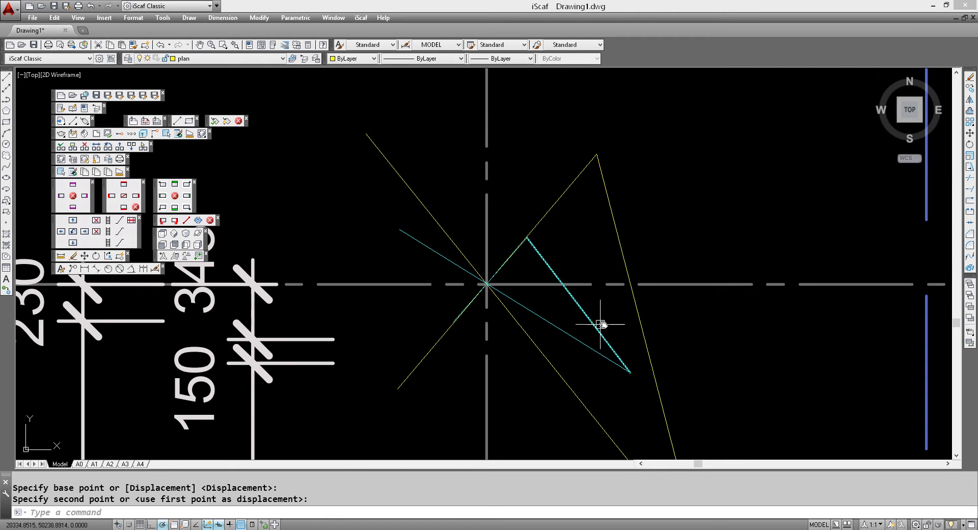
scroll(602, 324, down, 5)
Zoom out and pan until the level 4 and level 8 PDF underlays show side by side.
scroll(661, 320, down, 3)
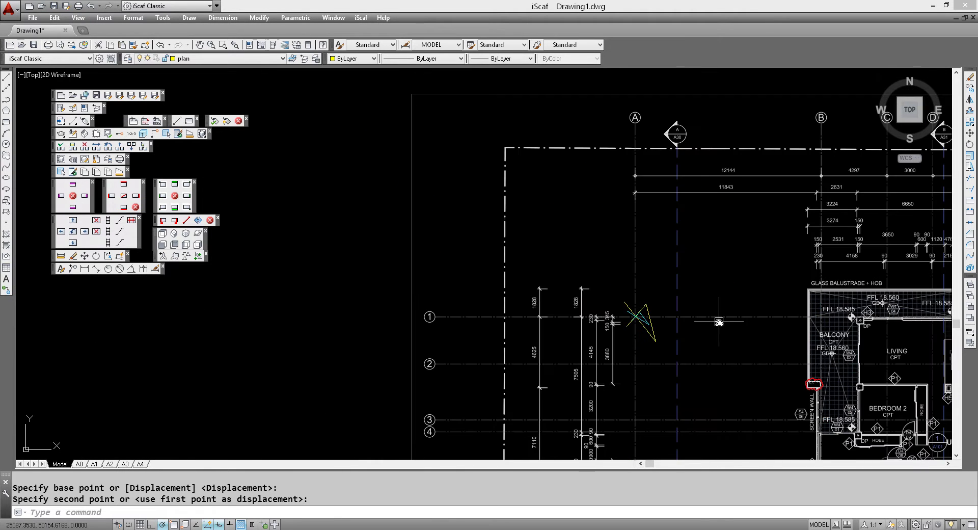
scroll(749, 320, down, 2)
middle_drag(715, 314, 553, 237)
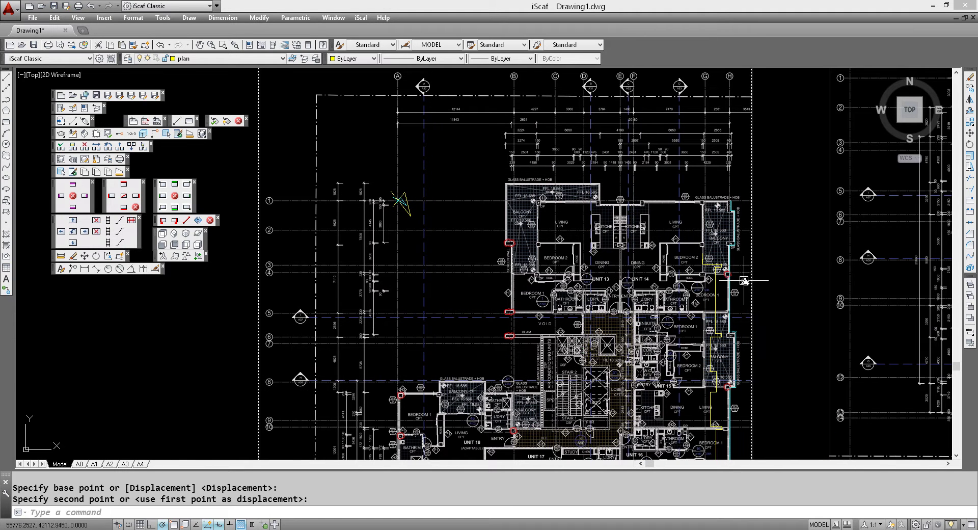
middle_drag(781, 276, 726, 243)
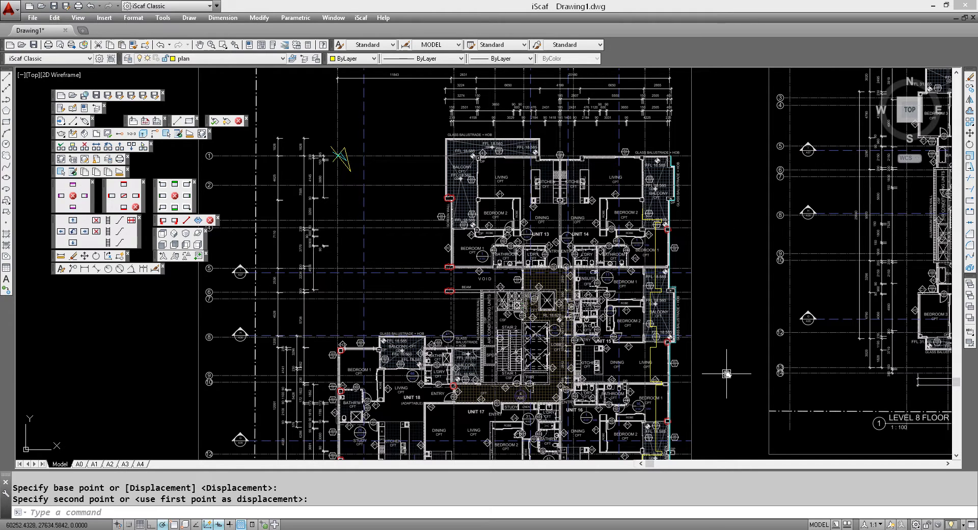
scroll(734, 367, down, 2)
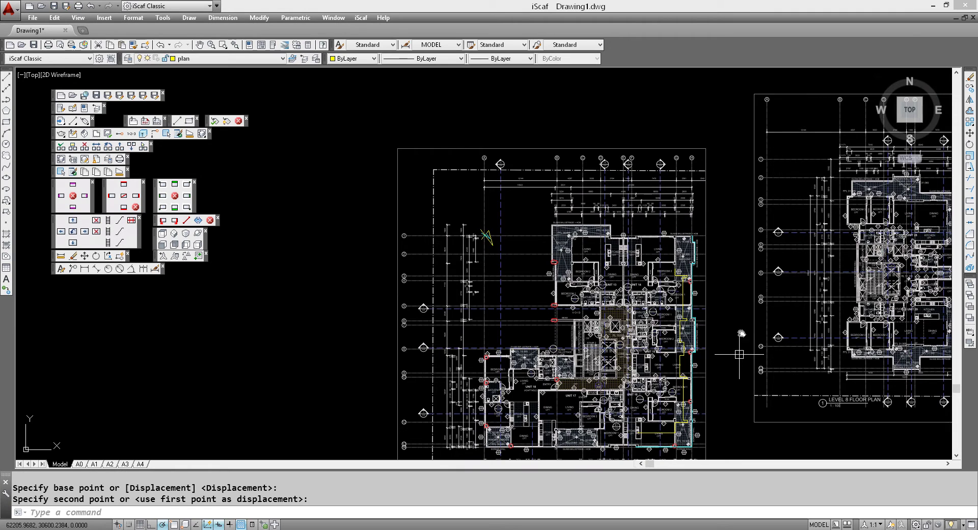
scroll(698, 243, down, 4)
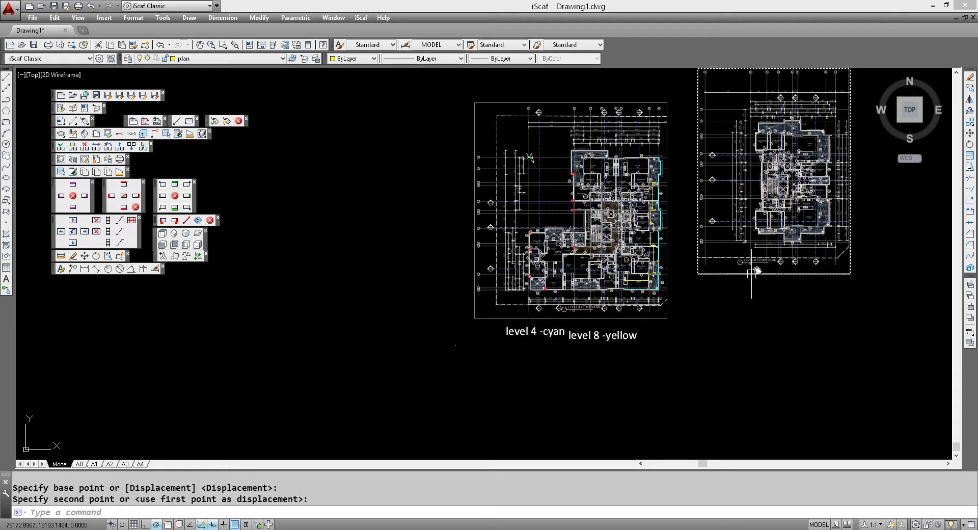
Move the level 8 PDF underlay further right, well clear of the level 4 plan.
click(971, 133)
click(736, 276)
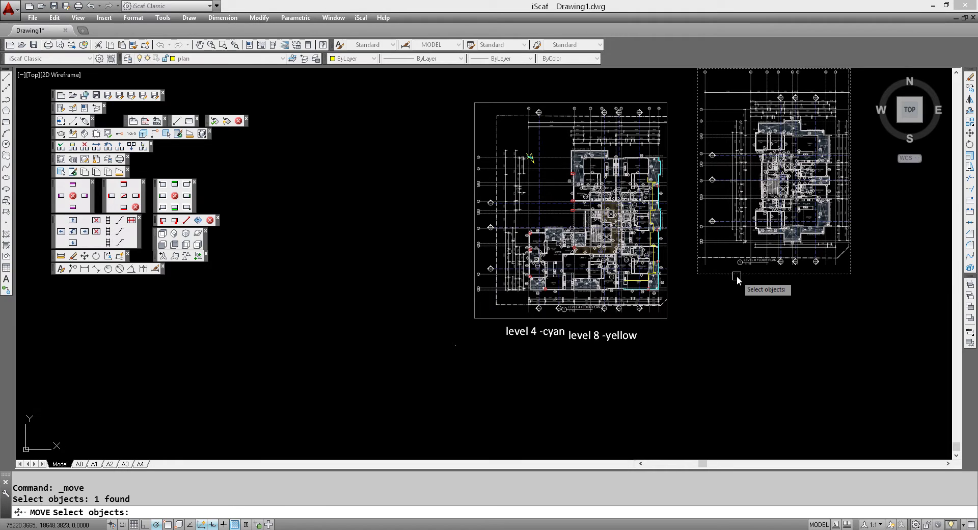
key(Return)
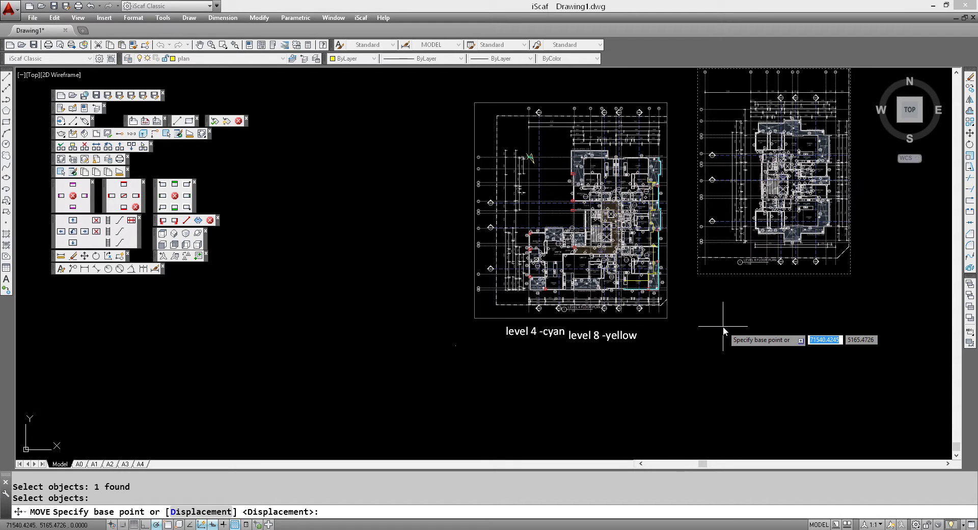
click(723, 327)
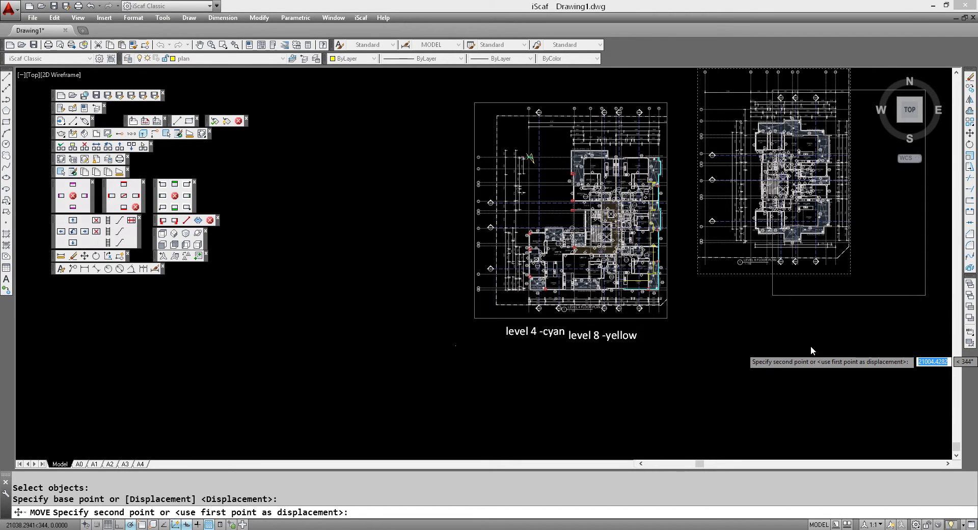
scroll(811, 348, down, 2)
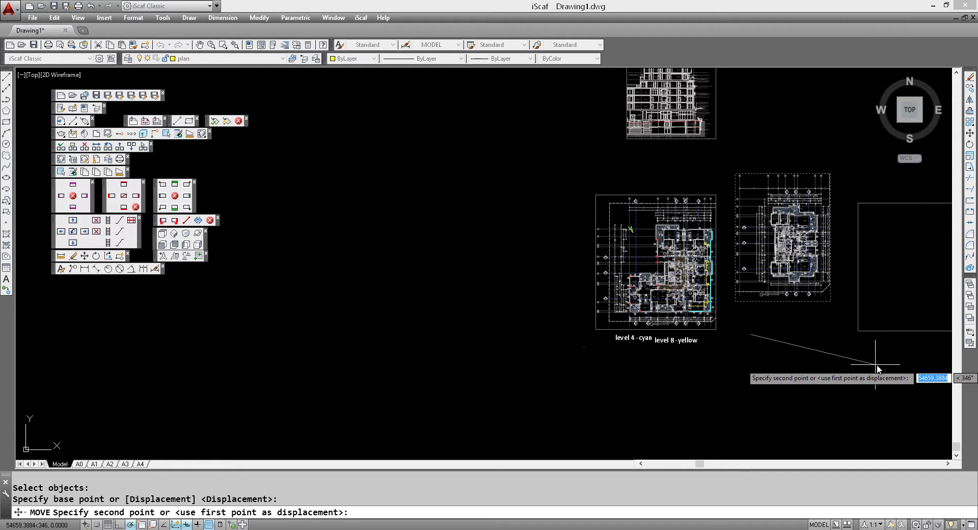
click(887, 366)
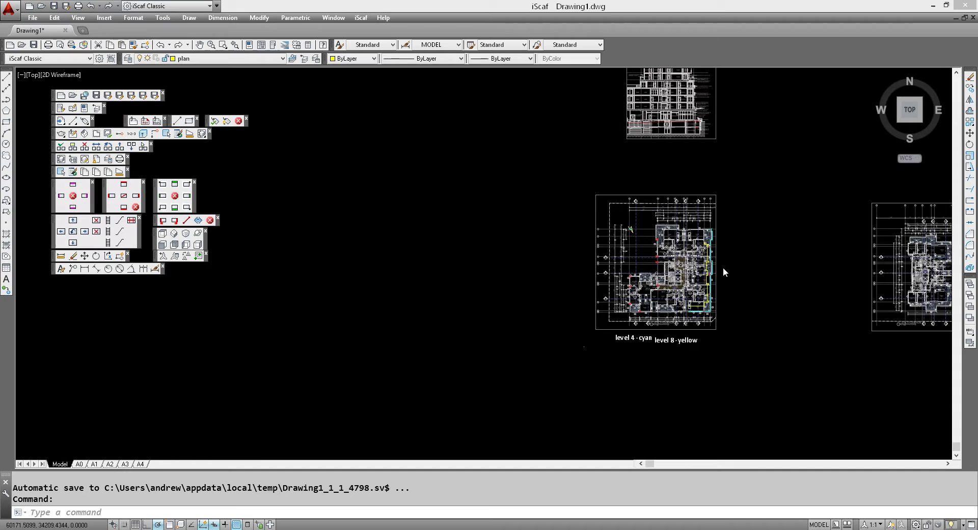
scroll(724, 268, up, 2)
scroll(718, 266, up, 1)
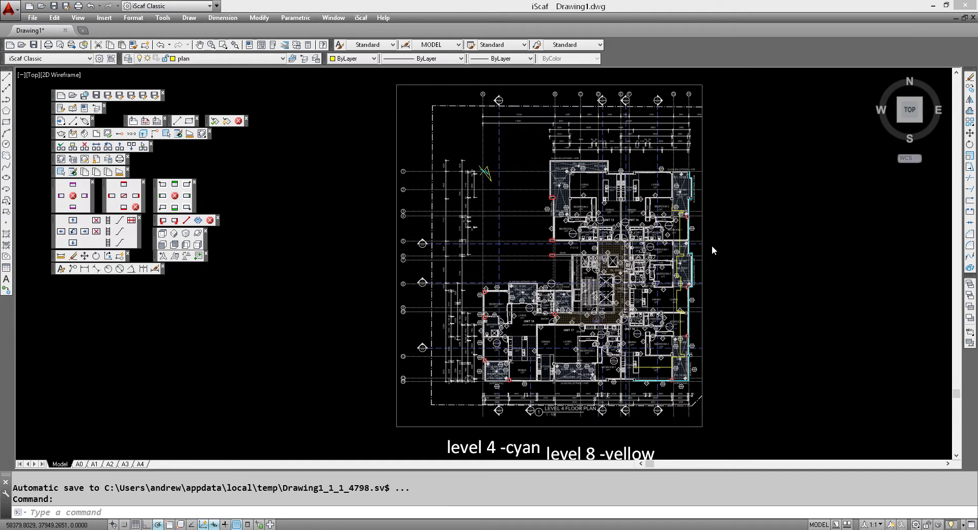
scroll(711, 245, up, 1)
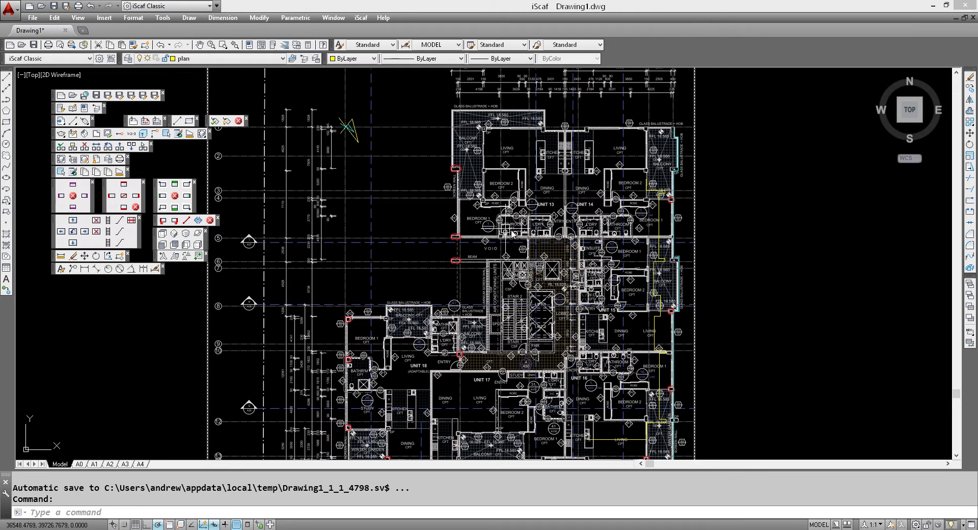
Create a 0.7m-bay scaffold wall with side brackets running down the east edge from the balcony corner.
click(61, 149)
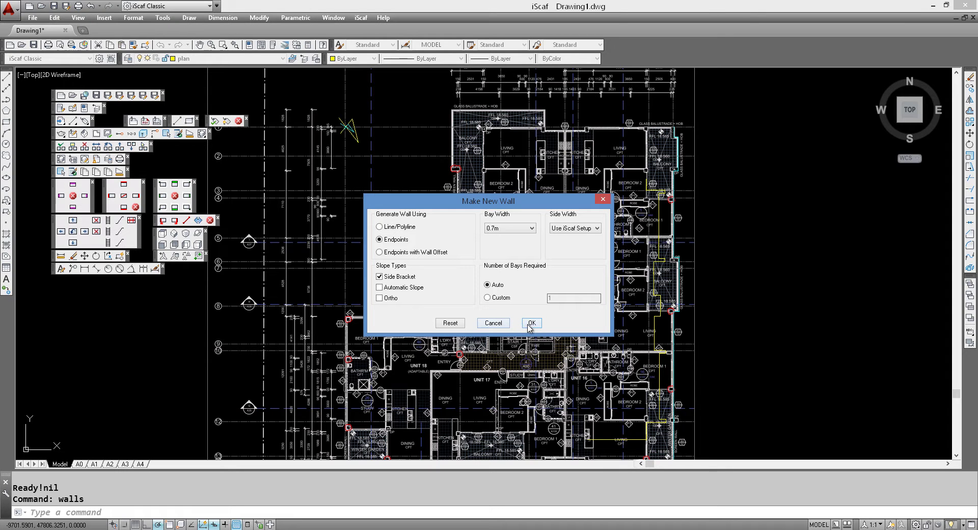
click(531, 323)
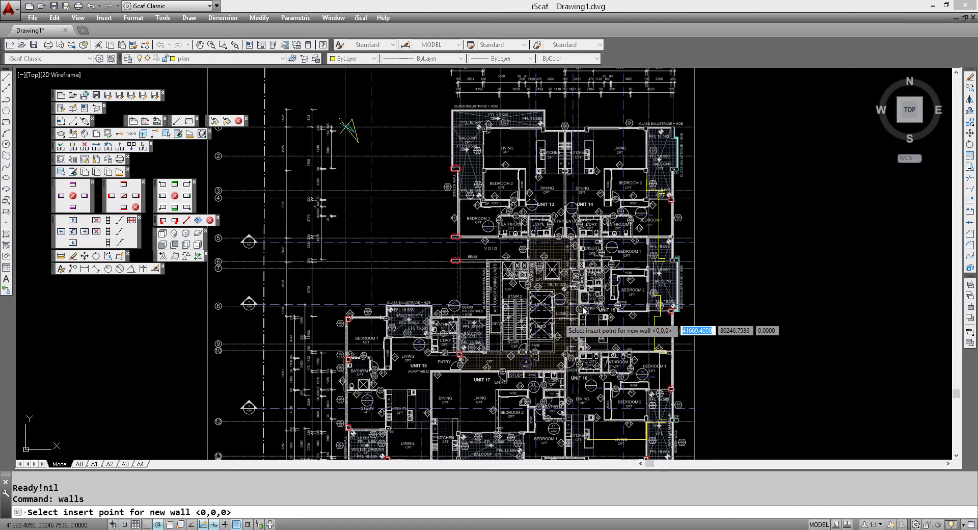
click(661, 203)
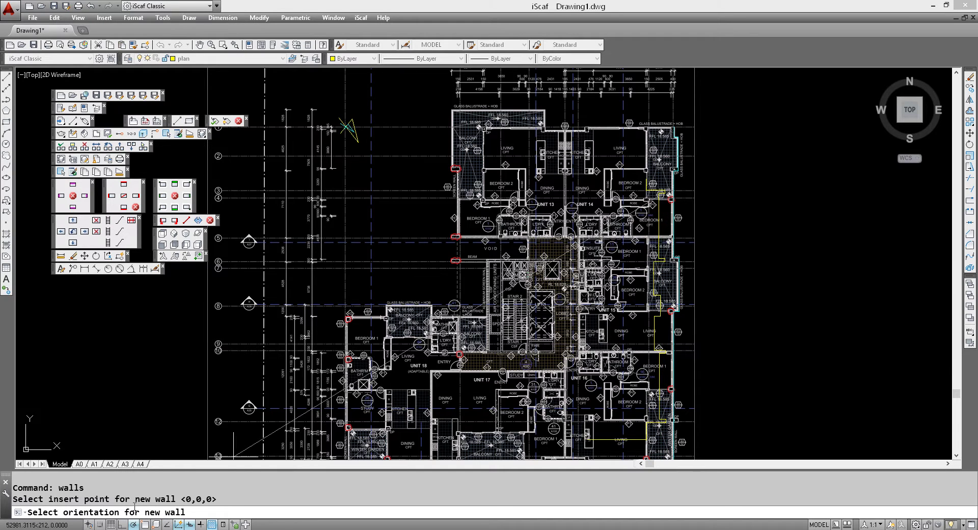
key(F8)
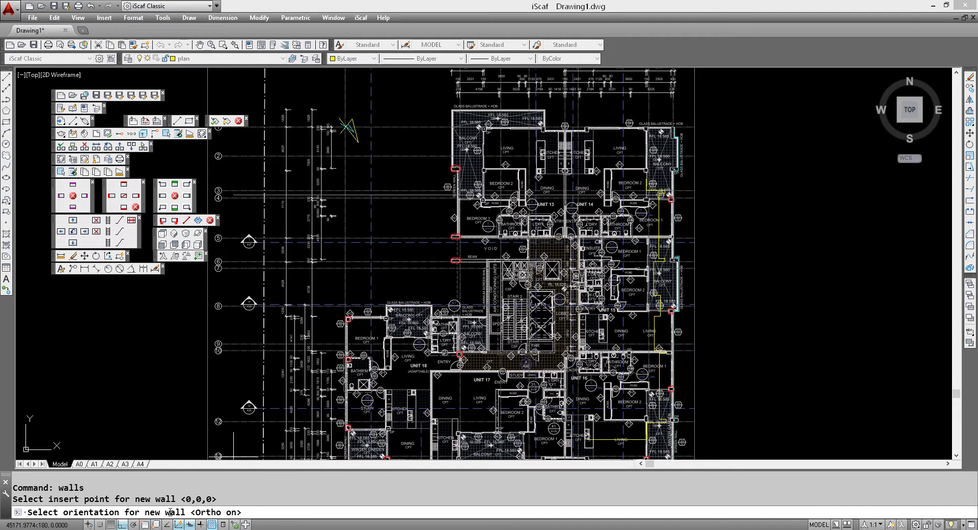
click(665, 265)
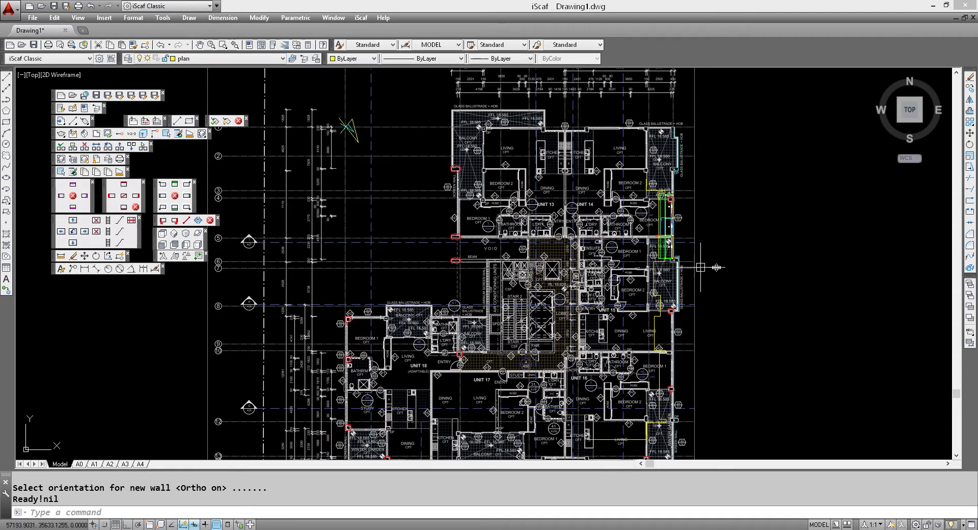
scroll(669, 225, up, 4)
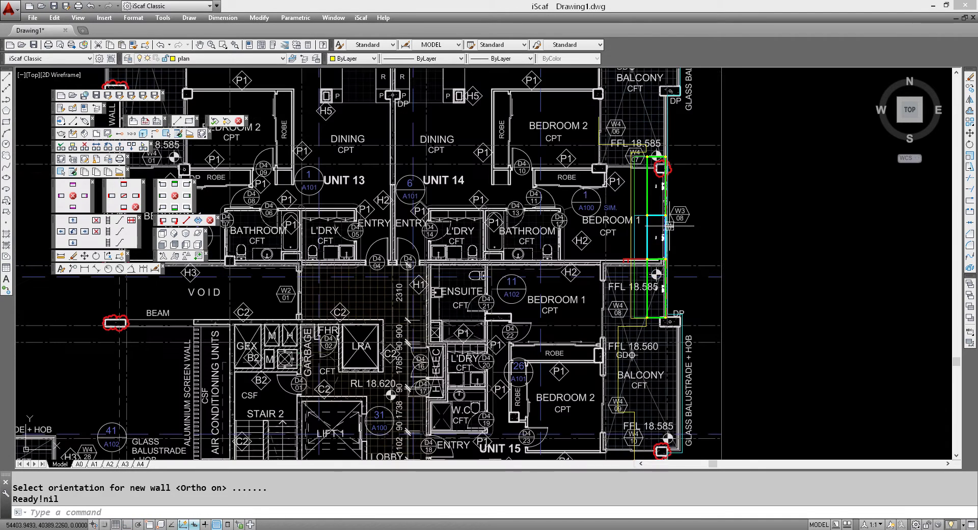
scroll(669, 224, down, 2)
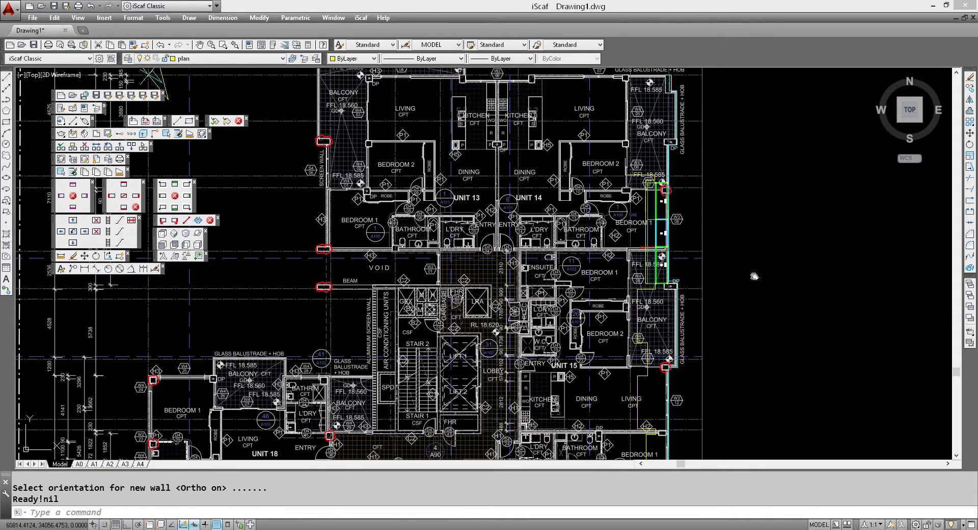
middle_drag(754, 276, 742, 221)
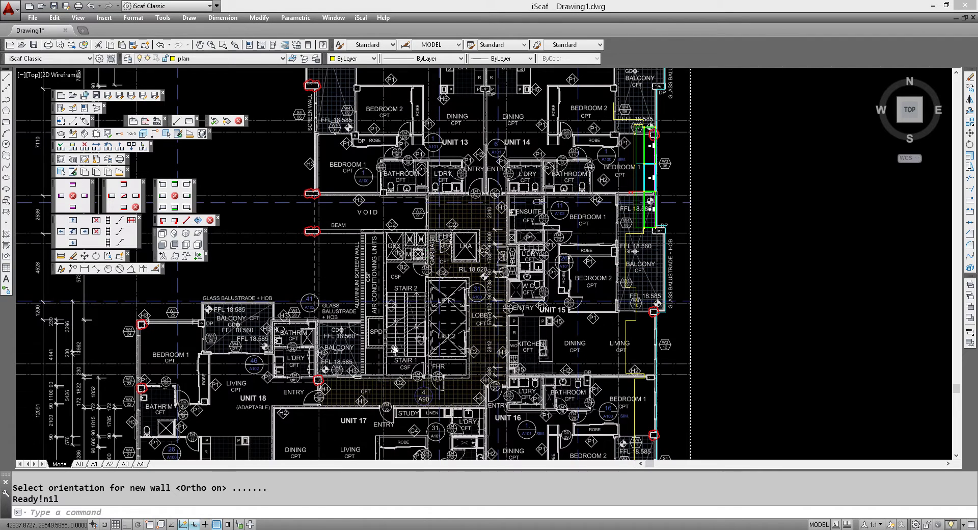
scroll(395, 349, down, 2)
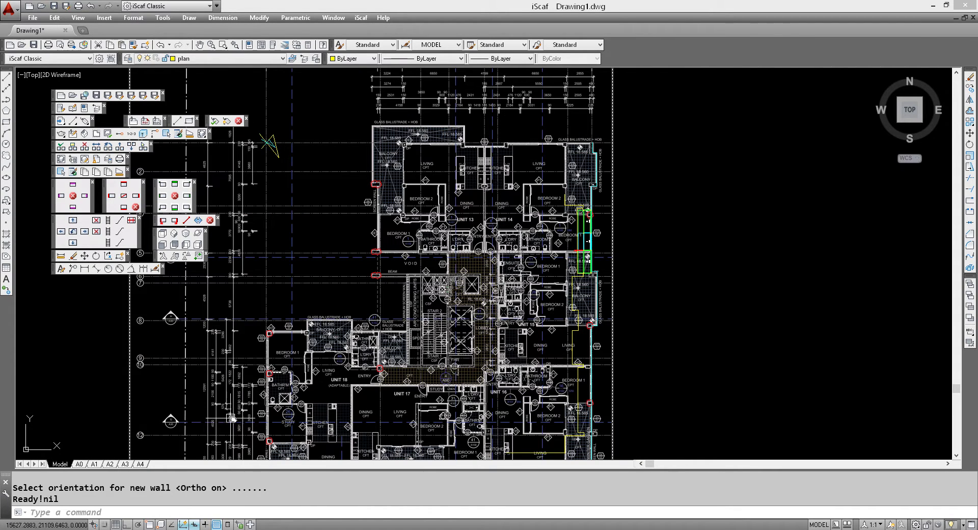
scroll(187, 421, up, 4)
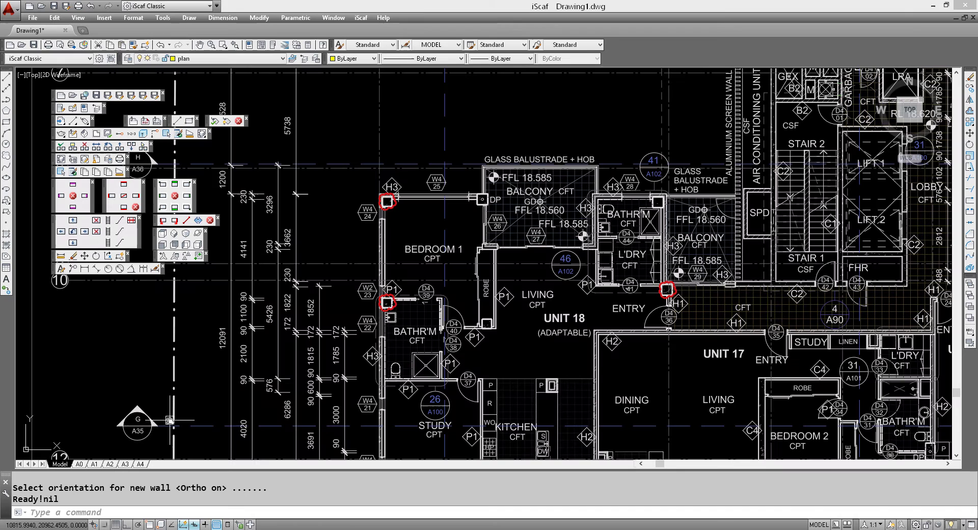
scroll(164, 421, down, 2)
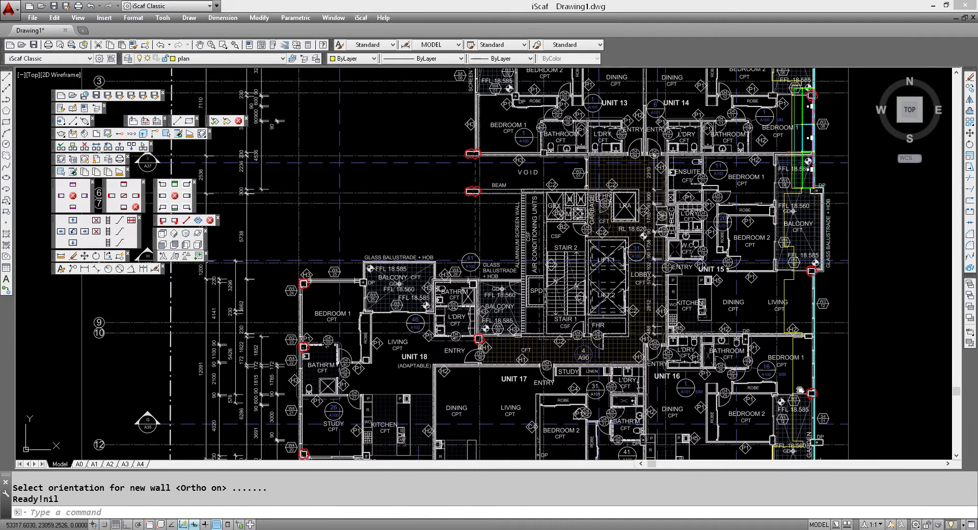
middle_drag(807, 385, 752, 357)
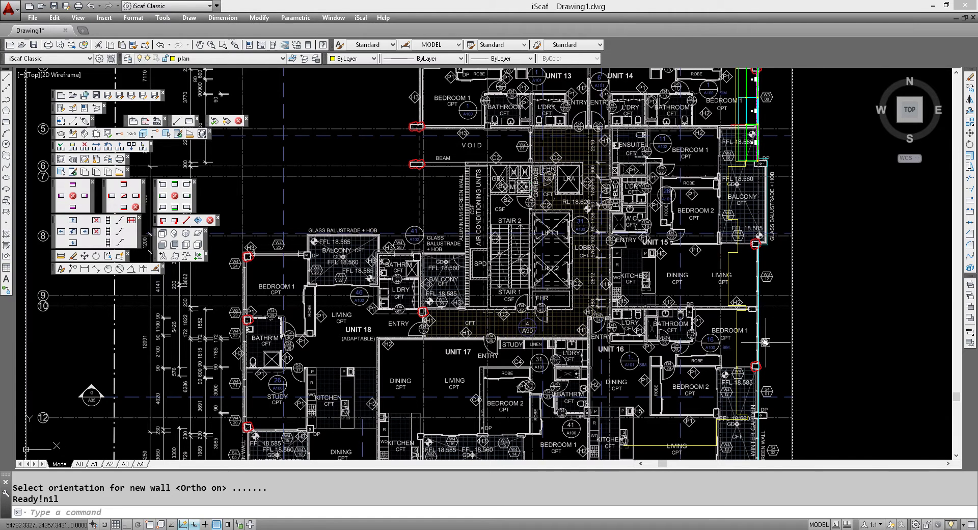
Add a second 0.7m-bay scaffold wall with Ortho slope running down Unit 16's east edge.
click(62, 157)
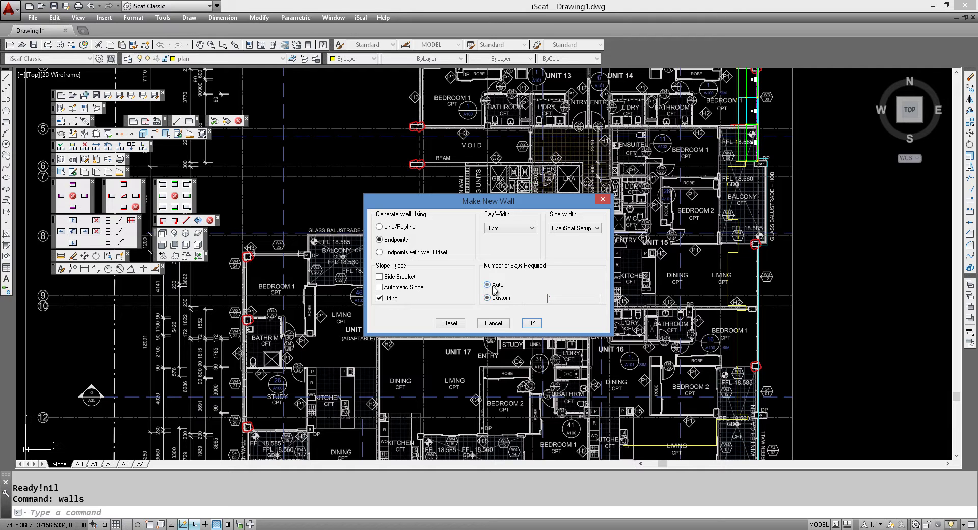
click(531, 324)
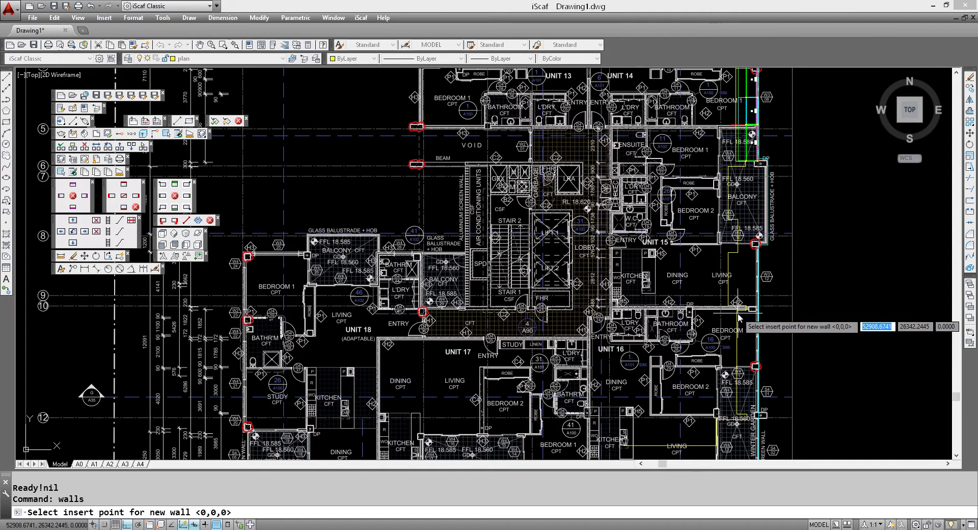
click(738, 317)
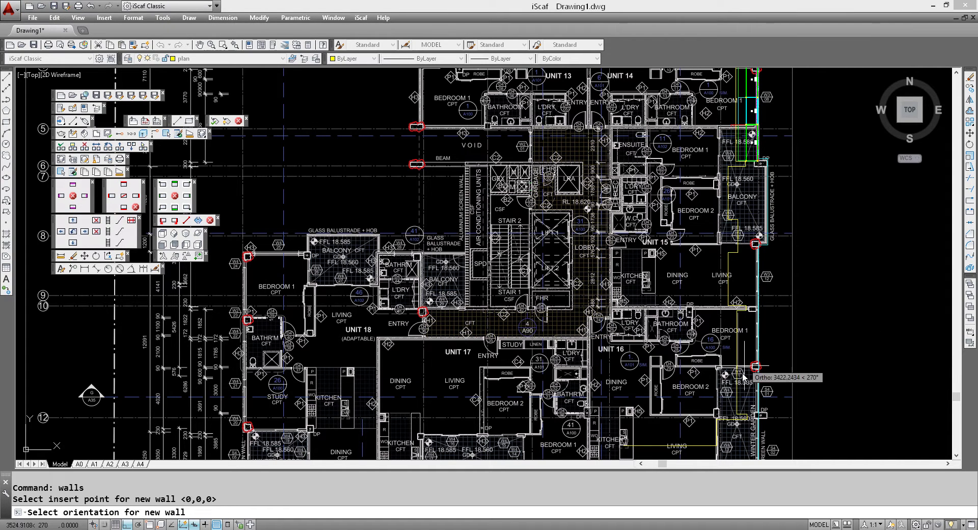
click(745, 413)
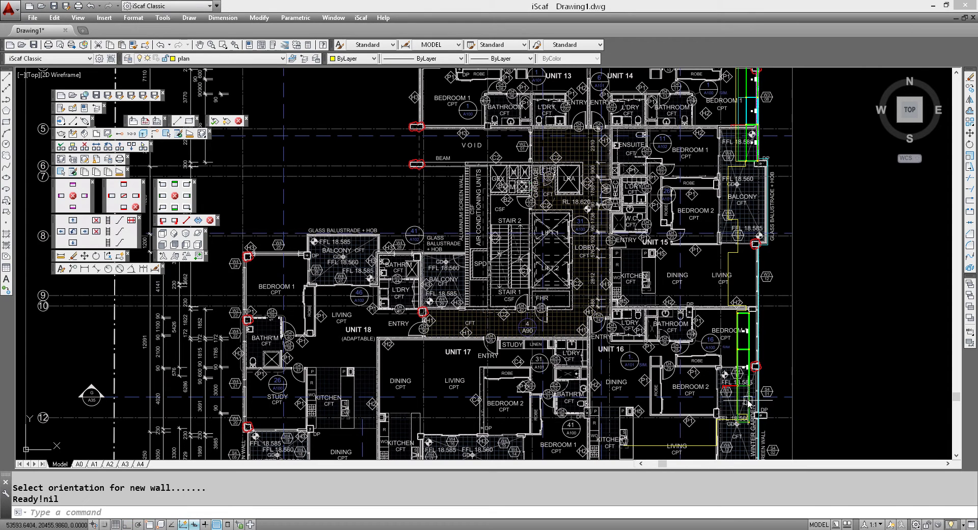
scroll(748, 400, up, 2)
scroll(748, 390, up, 2)
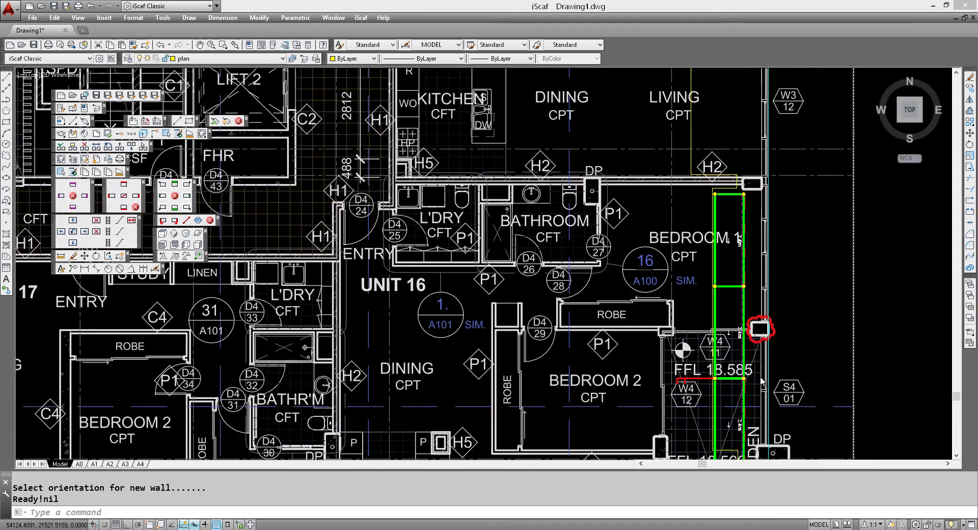
scroll(758, 381, down, 2)
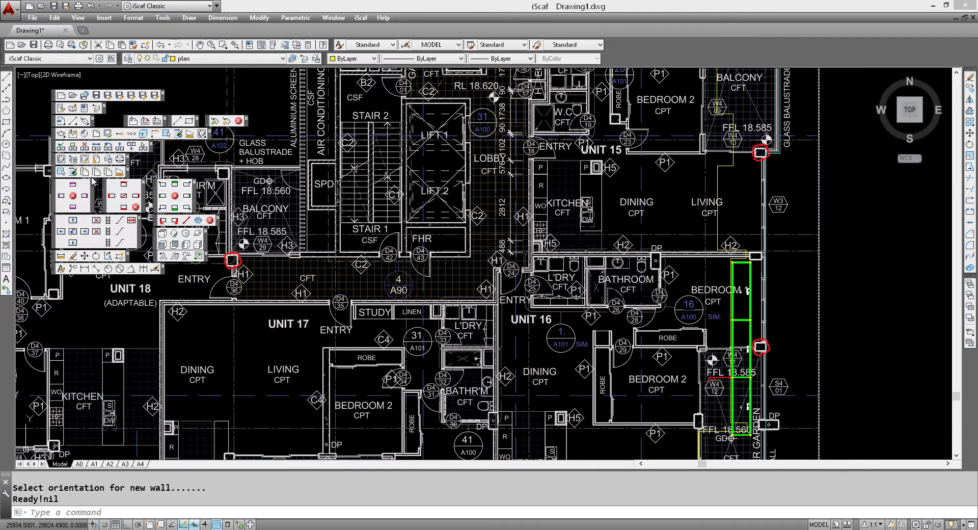
click(74, 148)
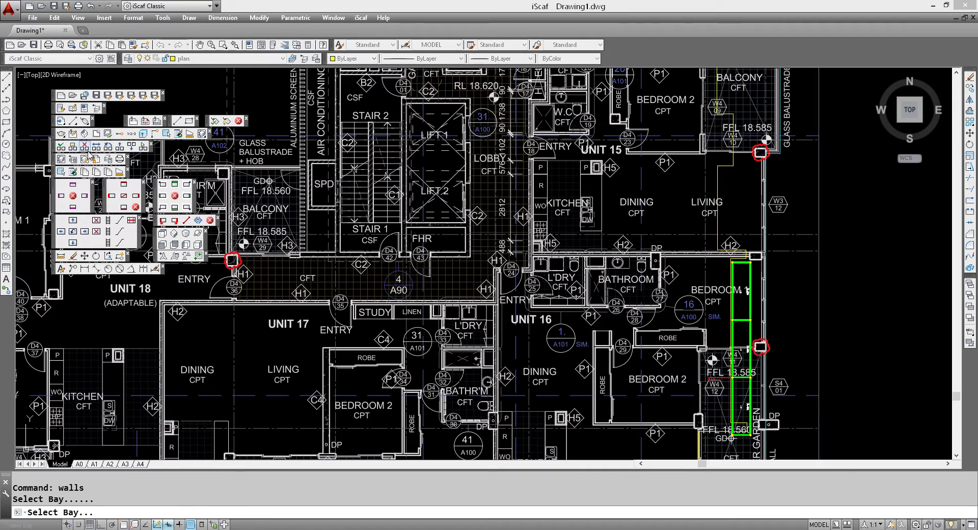
click(745, 356)
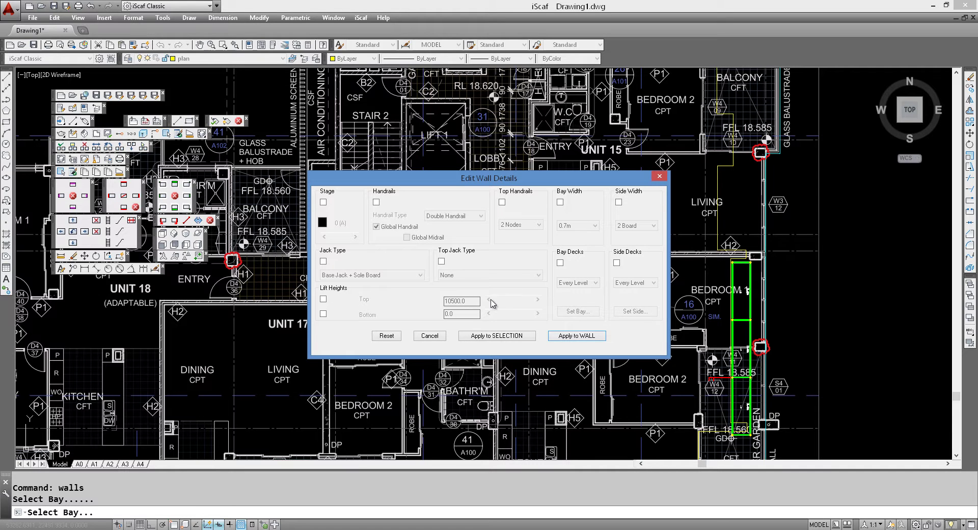
click(428, 336)
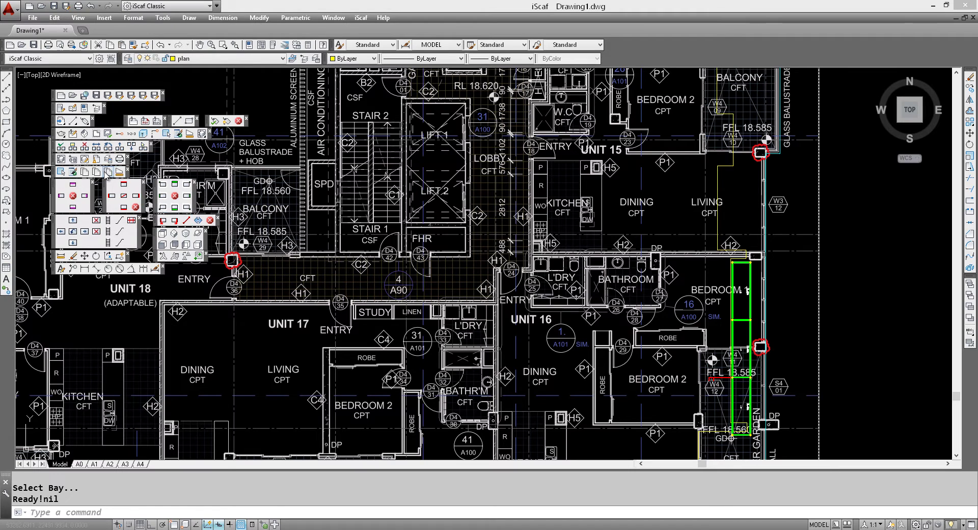
Replace the middle green bay beside Bedroom 1 with a 1.8m bay.
click(73, 232)
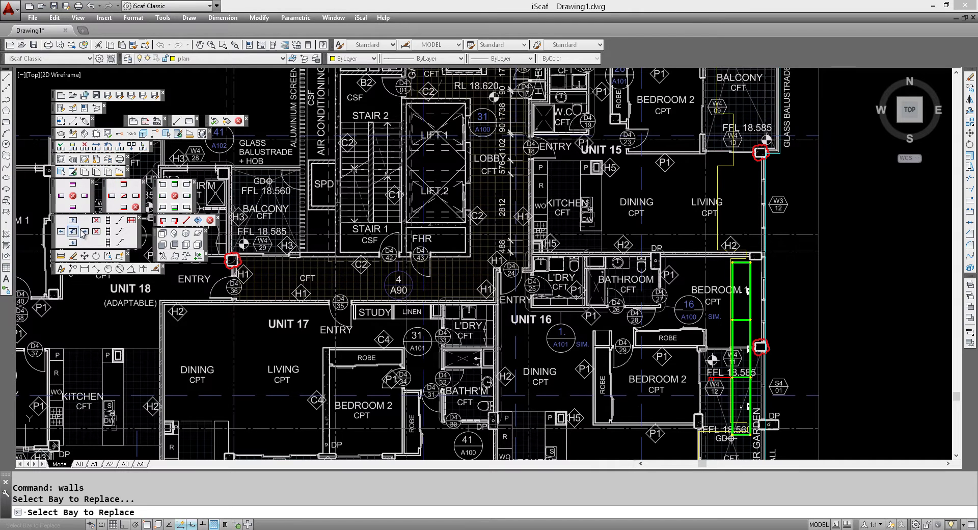
click(741, 352)
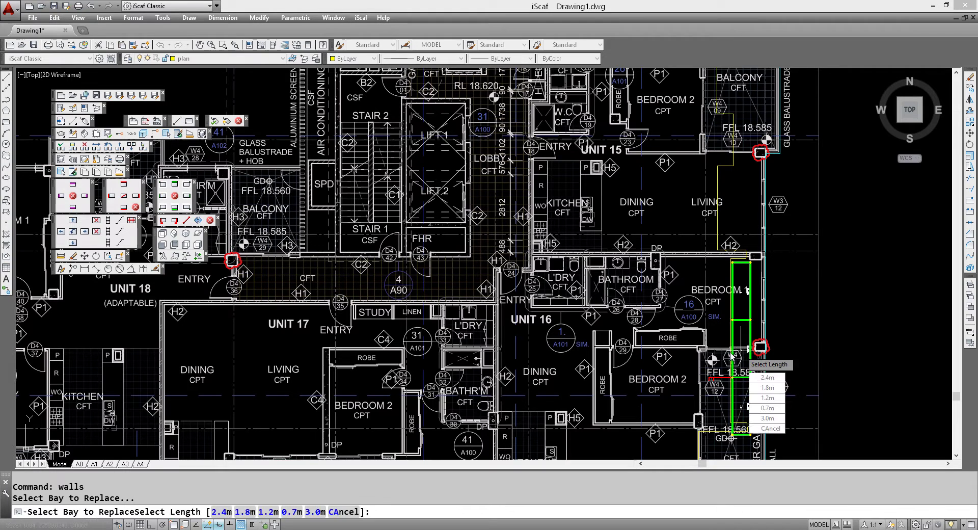
click(782, 388)
click(748, 392)
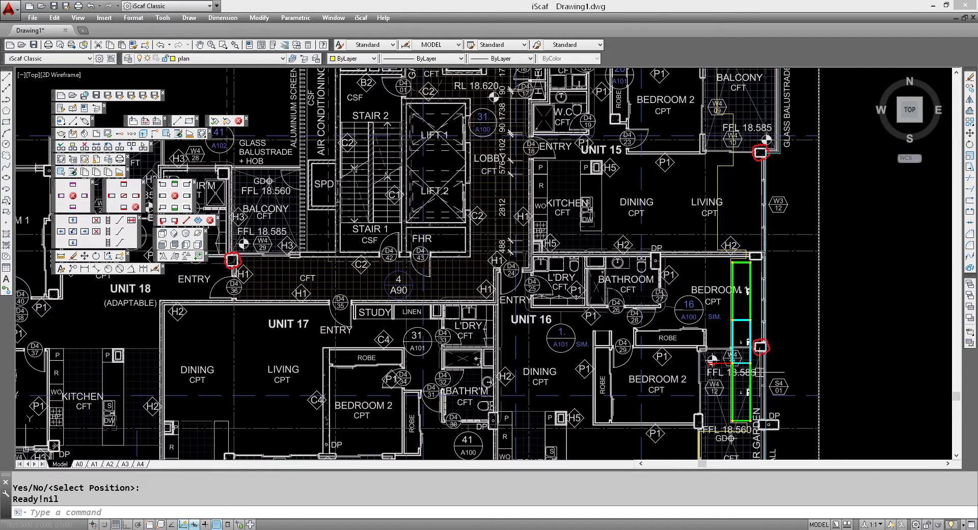
scroll(759, 372, up, 2)
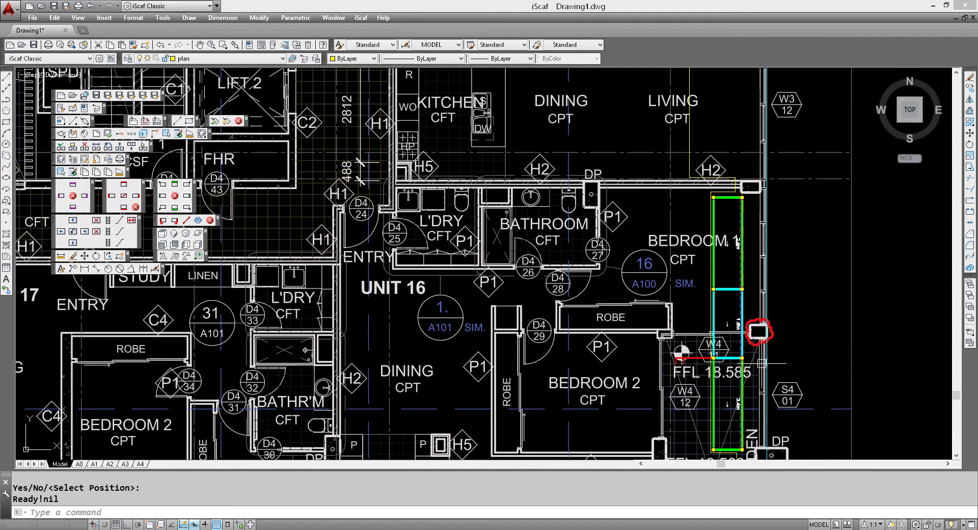
scroll(773, 288, up, 2)
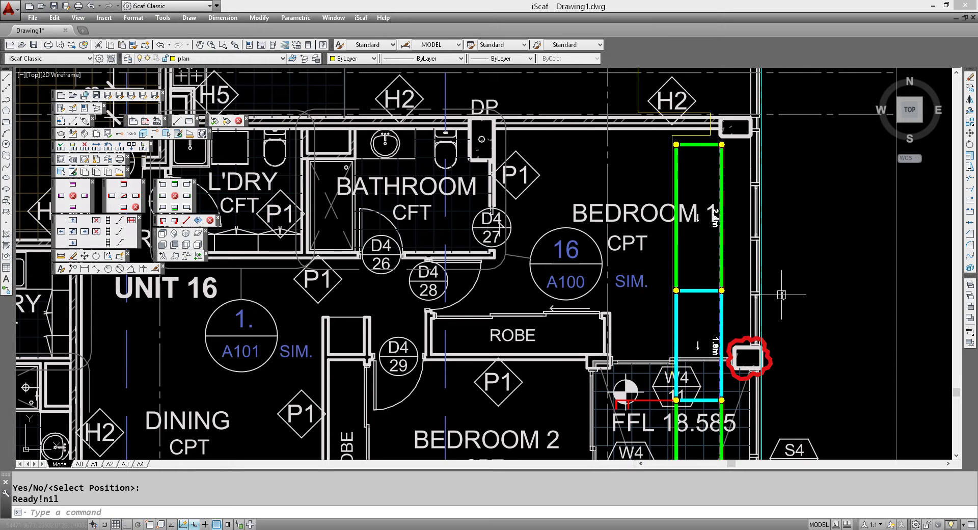
scroll(783, 295, down, 2)
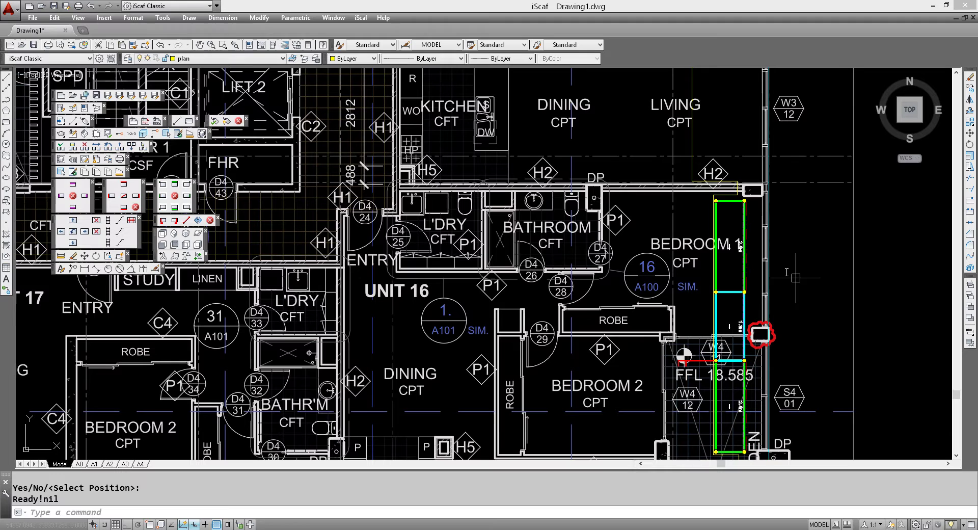
click(742, 243)
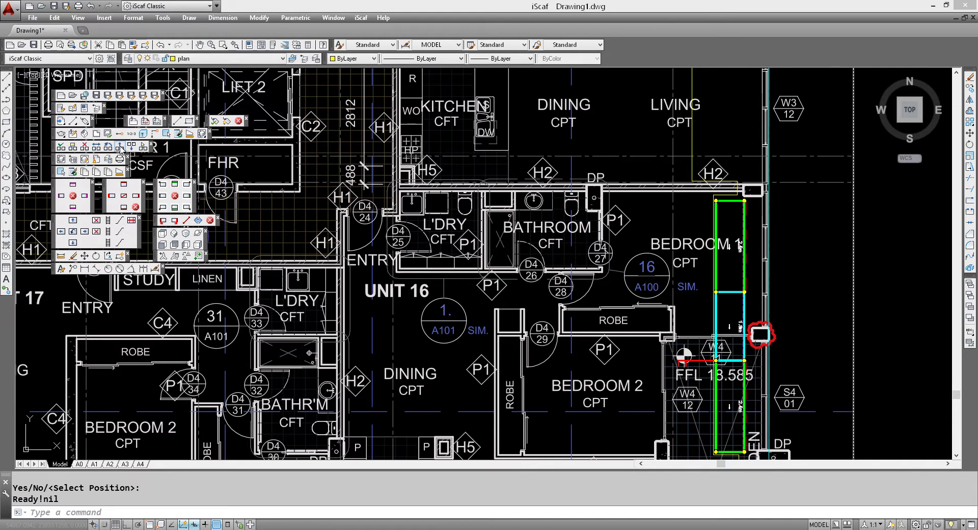
Widen the Bedroom 1 scaffold outward with two successive 0.7m-wide bay lines using iScaf Parts.
click(120, 148)
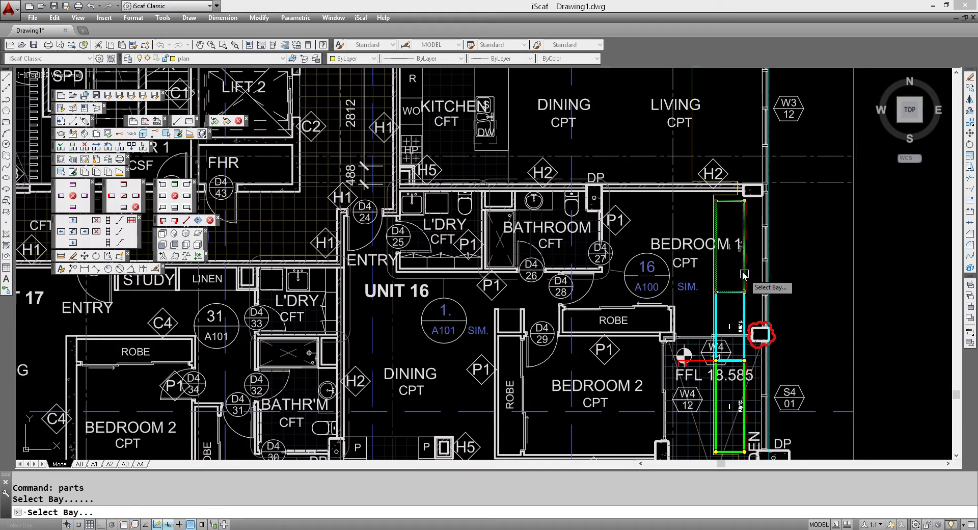
click(732, 254)
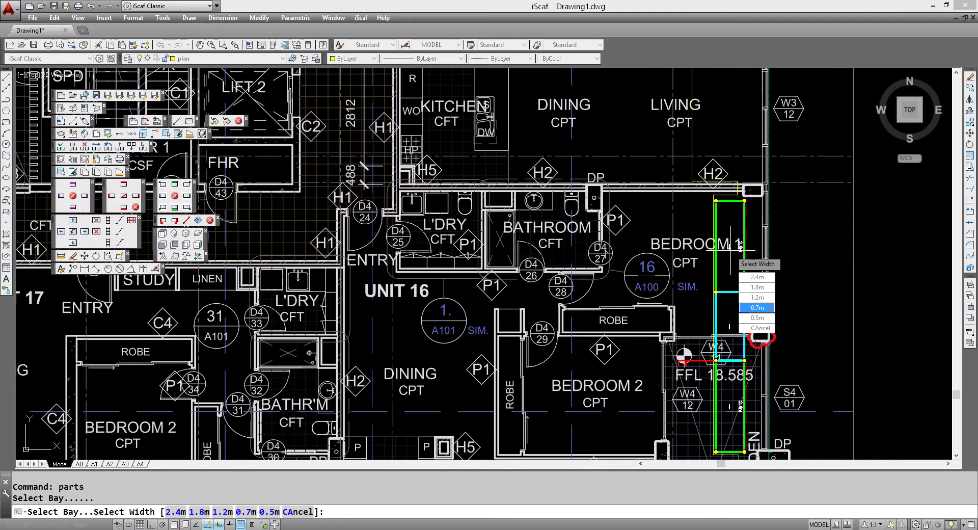
click(757, 307)
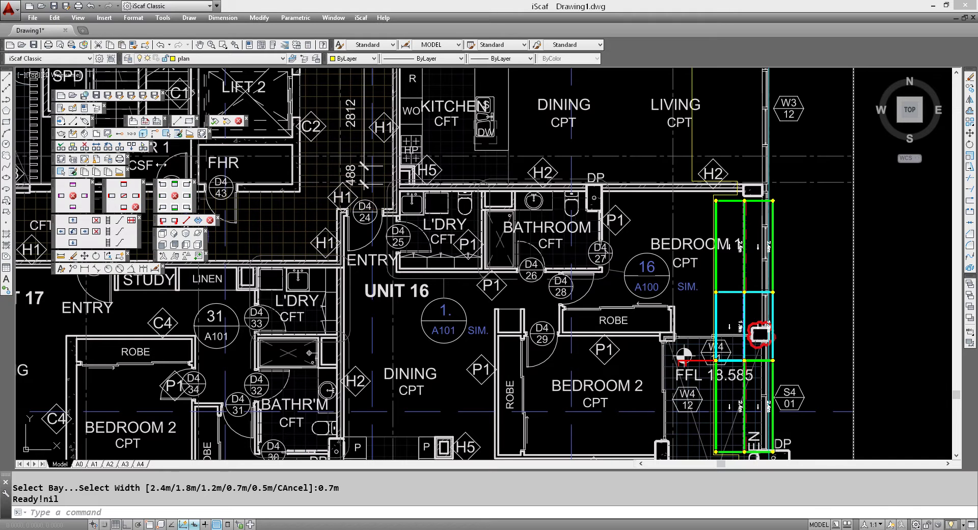
key(Return)
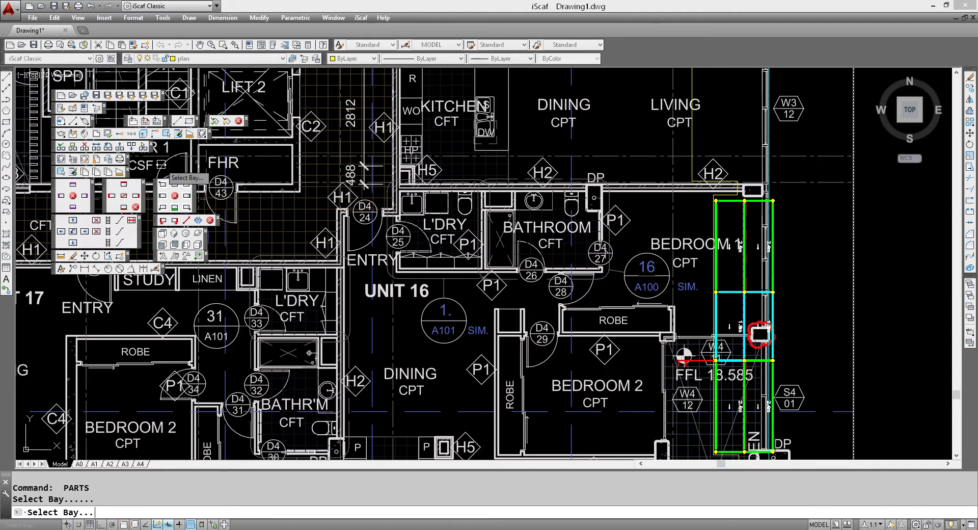
click(756, 246)
key(Down)
key(Down)
key(Down)
key(Down)
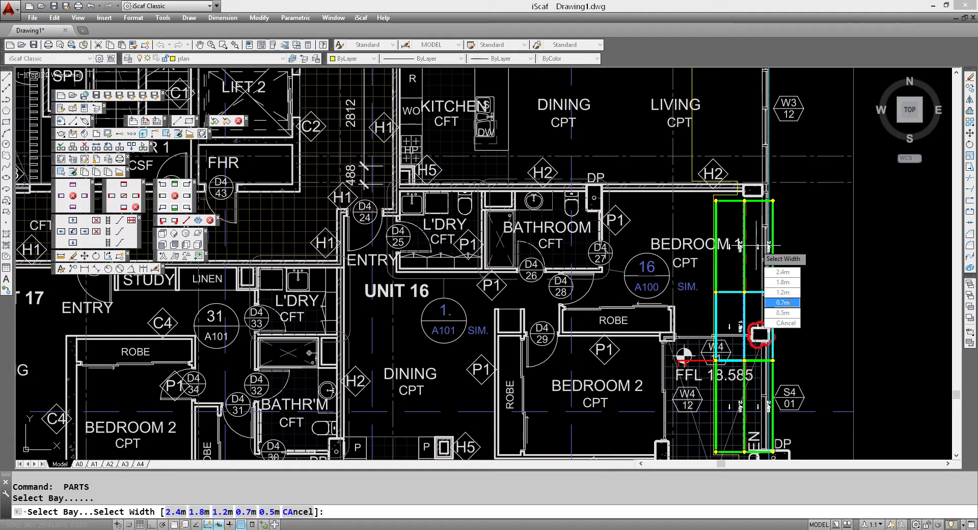
key(Return)
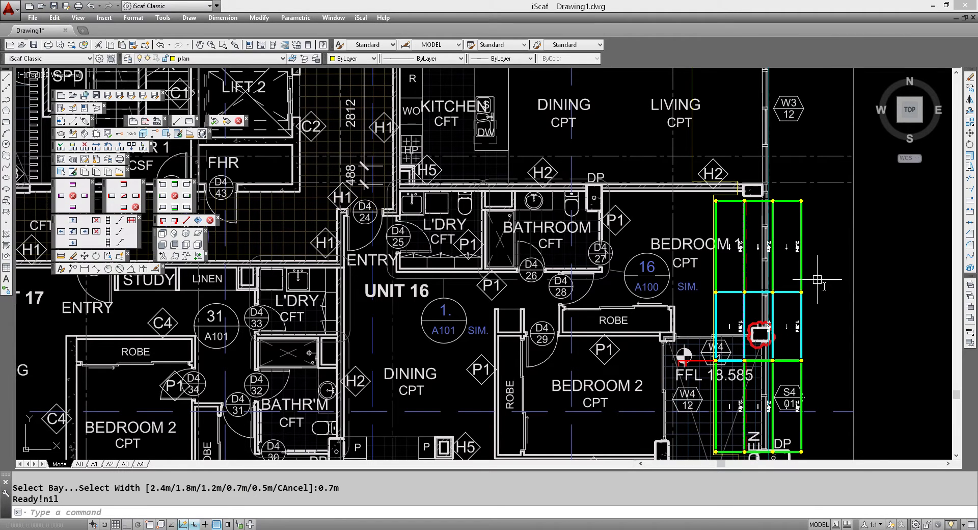
Zoom out to view the whole Level 4 sheet with Unit 16's widened east-edge scaffold.
scroll(799, 324, up, 4)
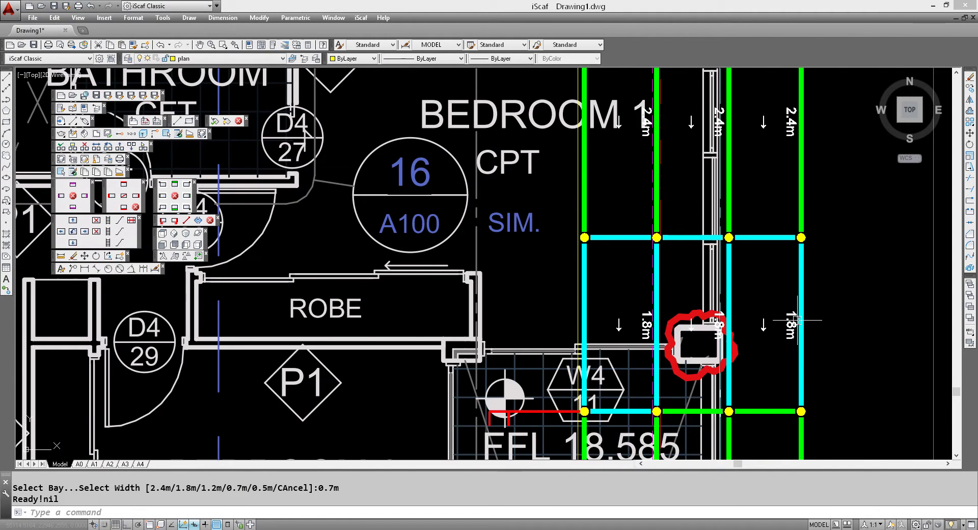
scroll(797, 320, down, 4)
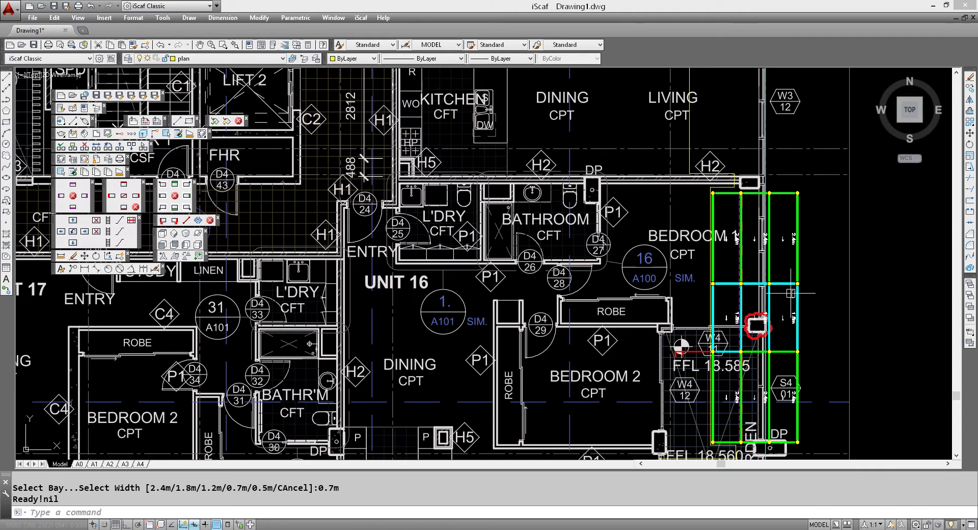
scroll(789, 294, down, 2)
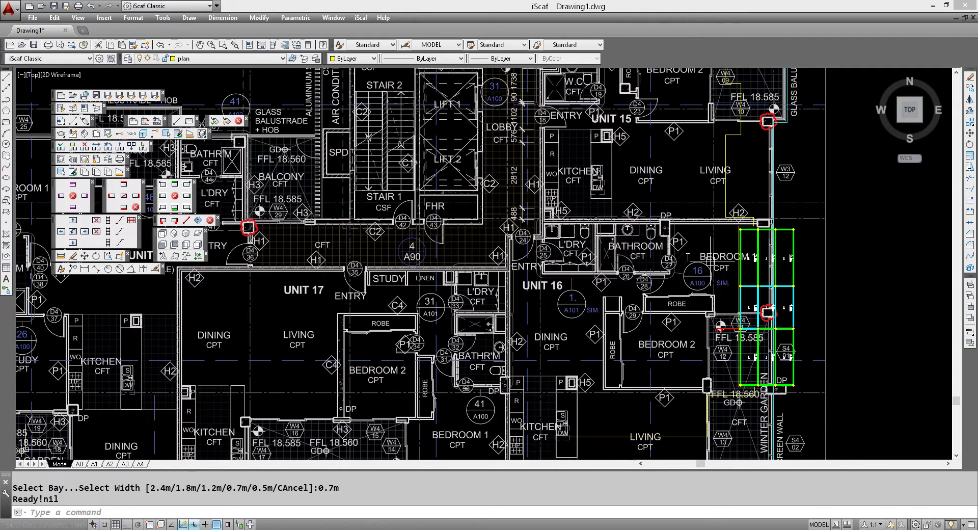
scroll(634, 255, down, 2)
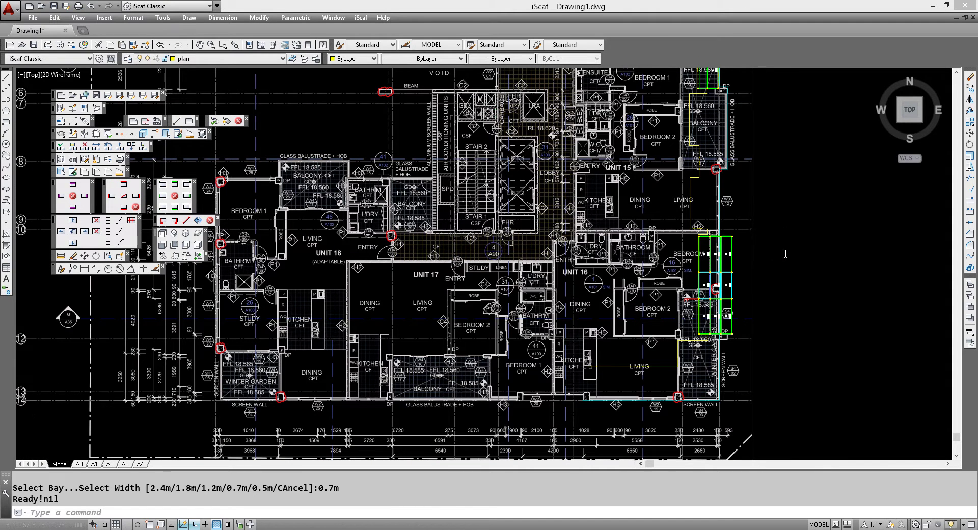
scroll(773, 250, down, 2)
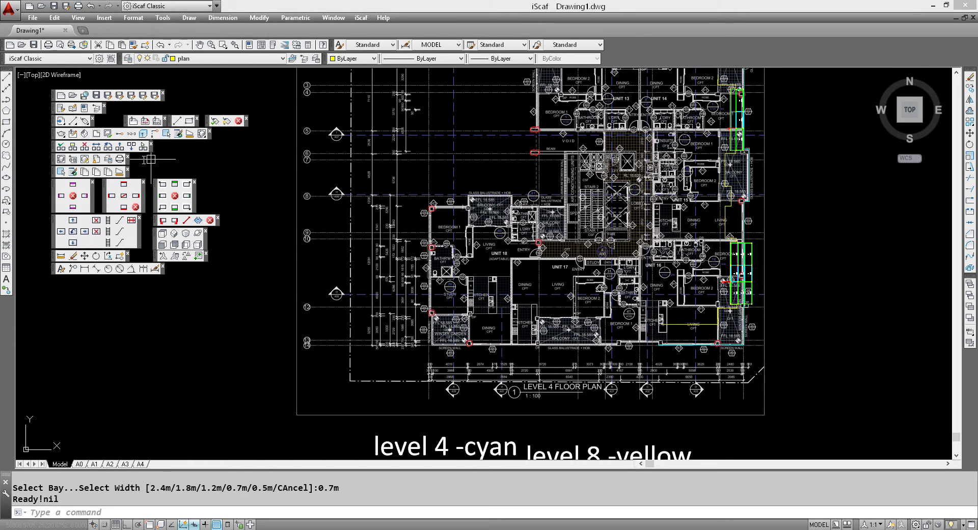
Switch off the Overlay layer in Layer Control, then zoom in on the scaffold bays.
click(108, 160)
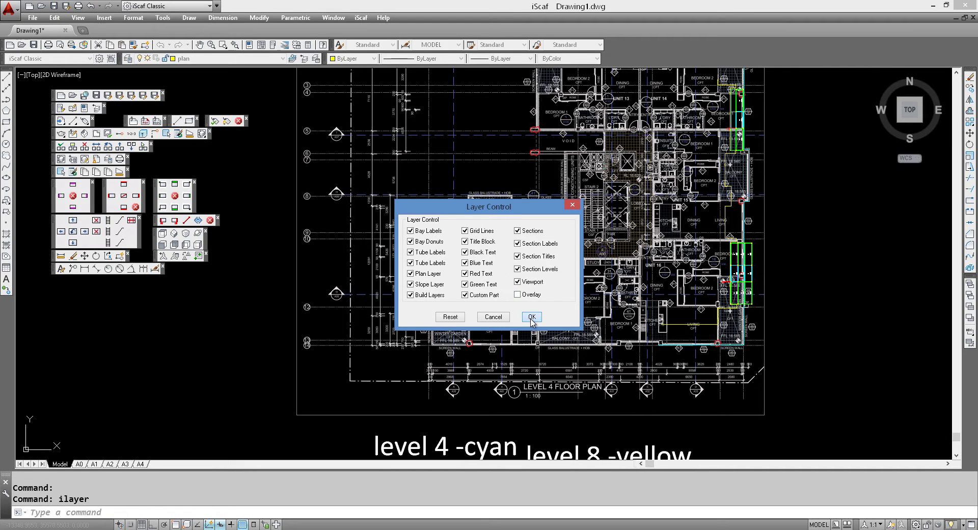
click(531, 317)
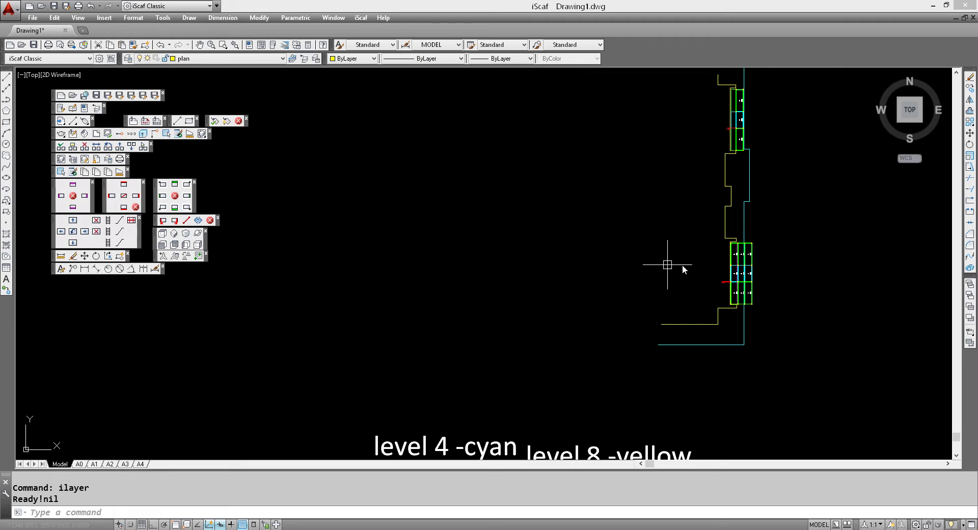
scroll(752, 273, up, 2)
scroll(752, 273, up, 2)
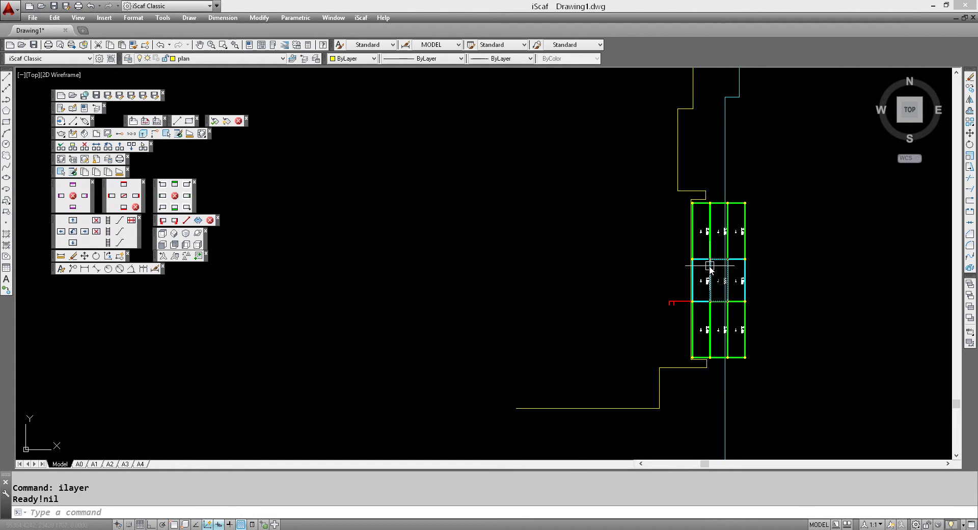
Start the iScaf fast_edit command and zoom in on the three-column scaffold grid.
scroll(700, 264, down, 2)
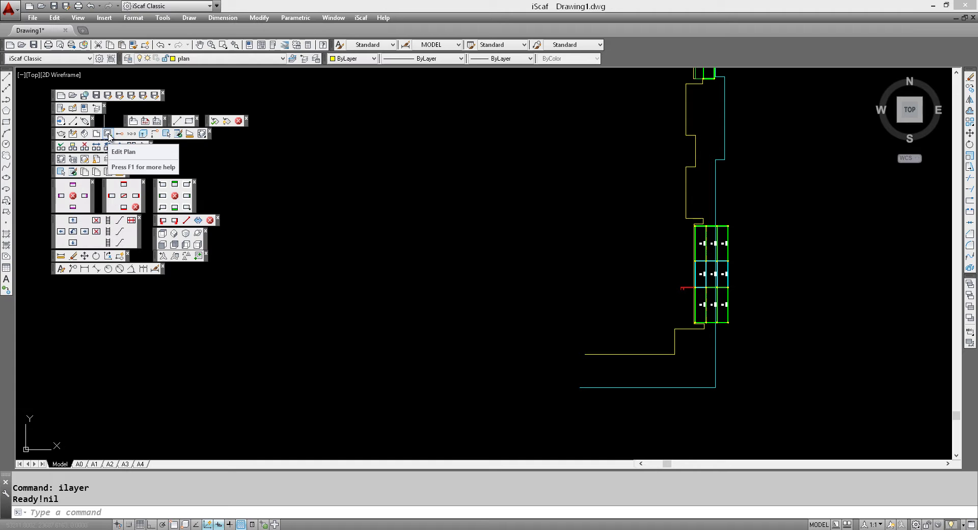
click(108, 134)
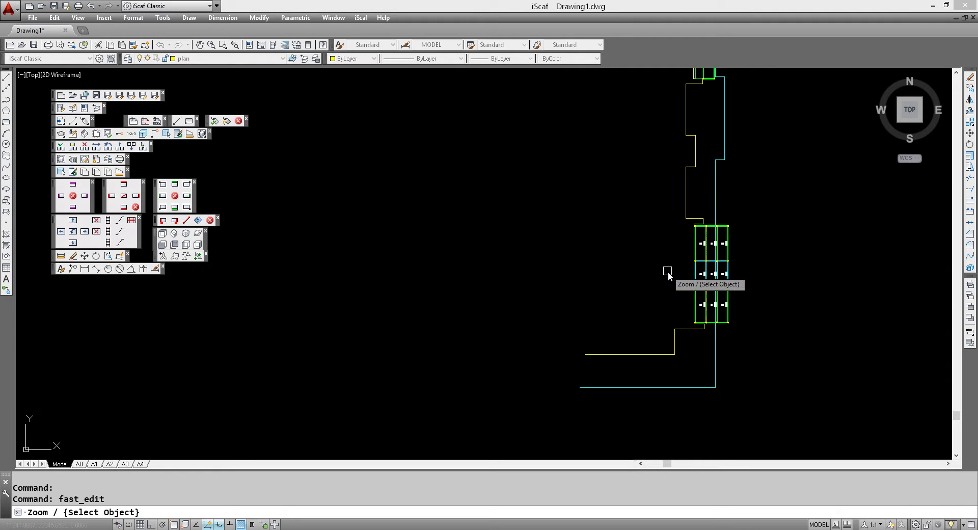
scroll(662, 270, up, 2)
scroll(683, 270, up, 2)
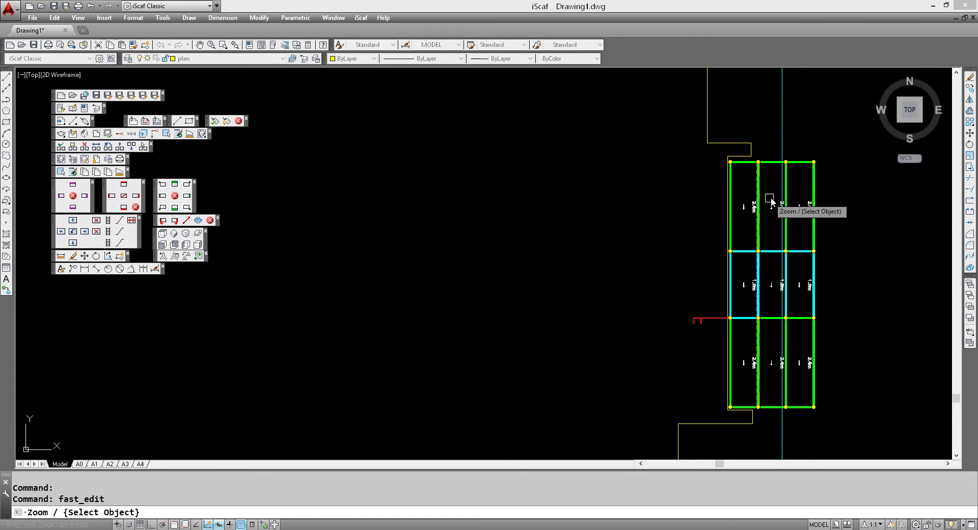
Apply lift heights of 47500.0 top and 17000.0 bottom to the window-selected left bay column.
right_click(747, 211)
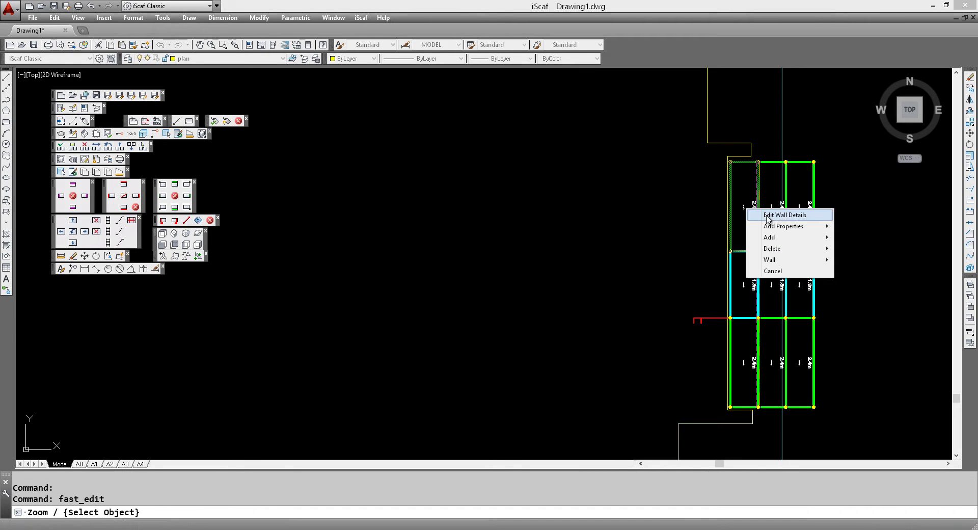
click(768, 216)
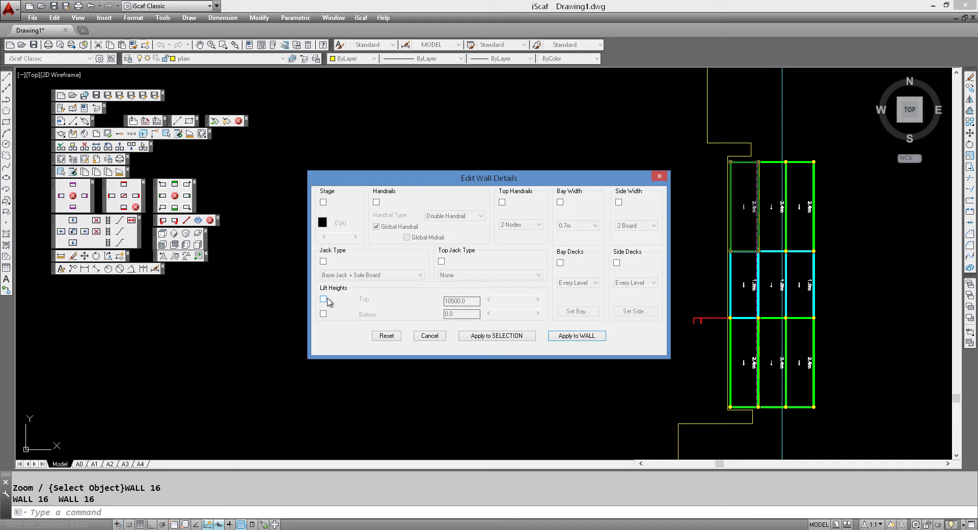
click(323, 299)
click(323, 314)
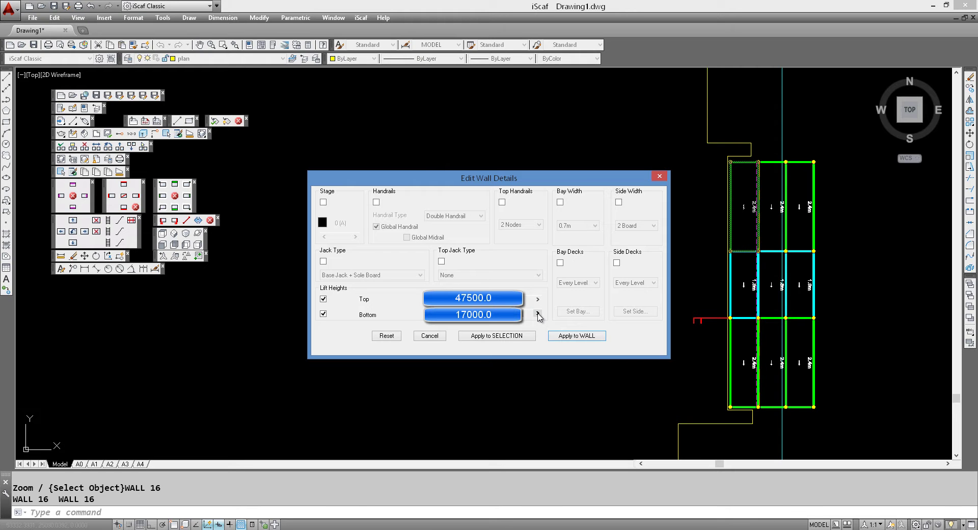
click(507, 340)
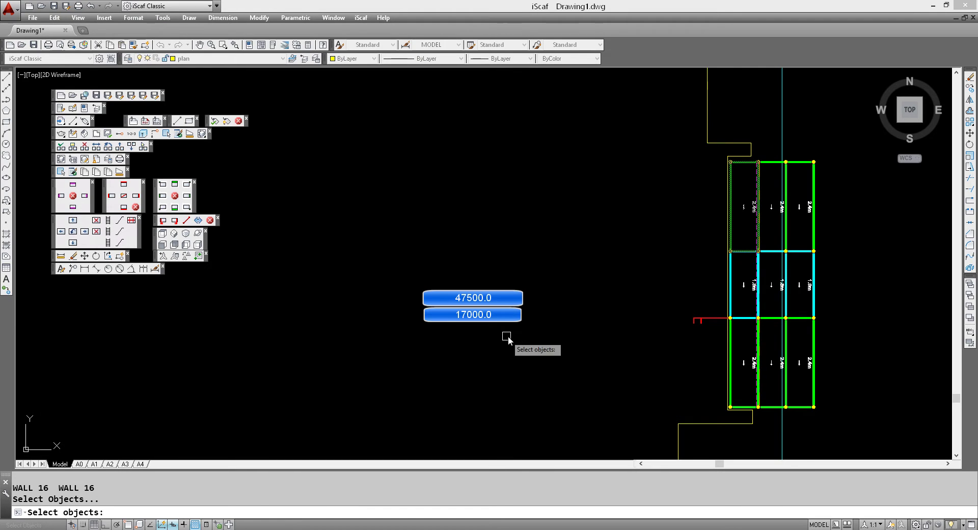
click(717, 149)
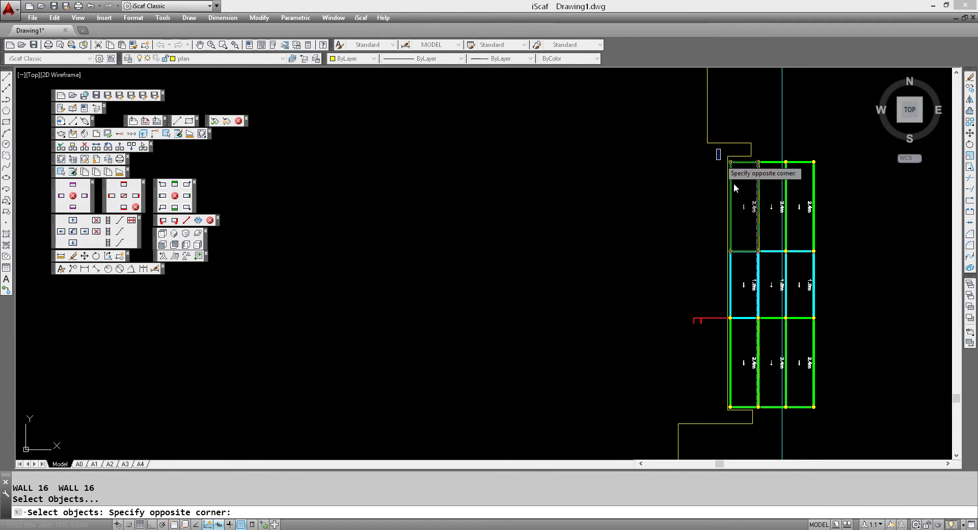
click(769, 424)
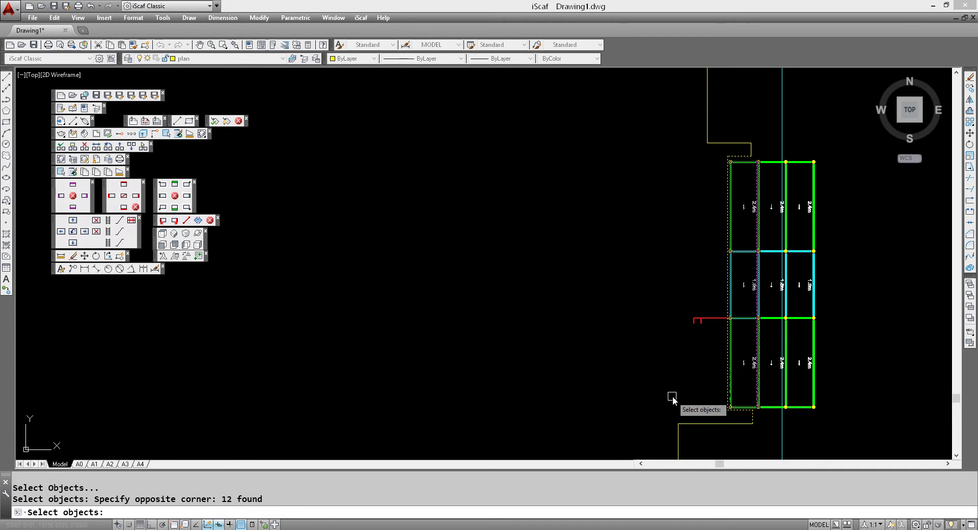
key(Return)
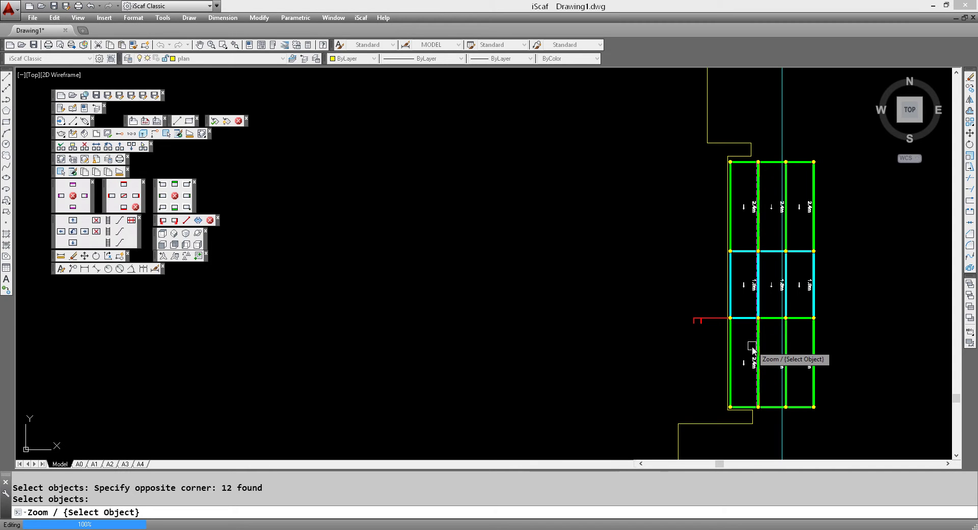
Enable lift heights in the middle bay's wall details, setting Top 18000.0 and Bottom 17000.0.
right_click(774, 213)
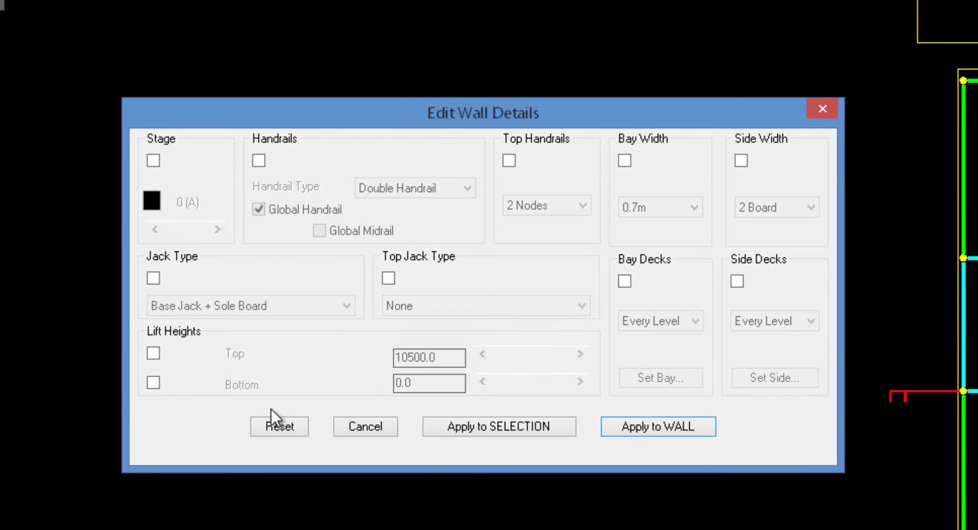
click(153, 383)
click(154, 353)
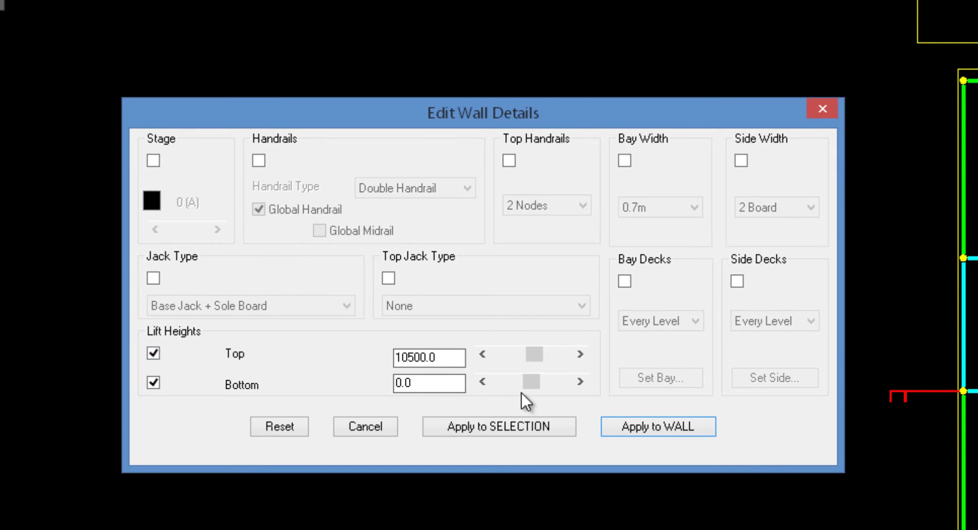
click(561, 355)
click(562, 356)
click(483, 355)
click(483, 354)
click(483, 355)
click(483, 355)
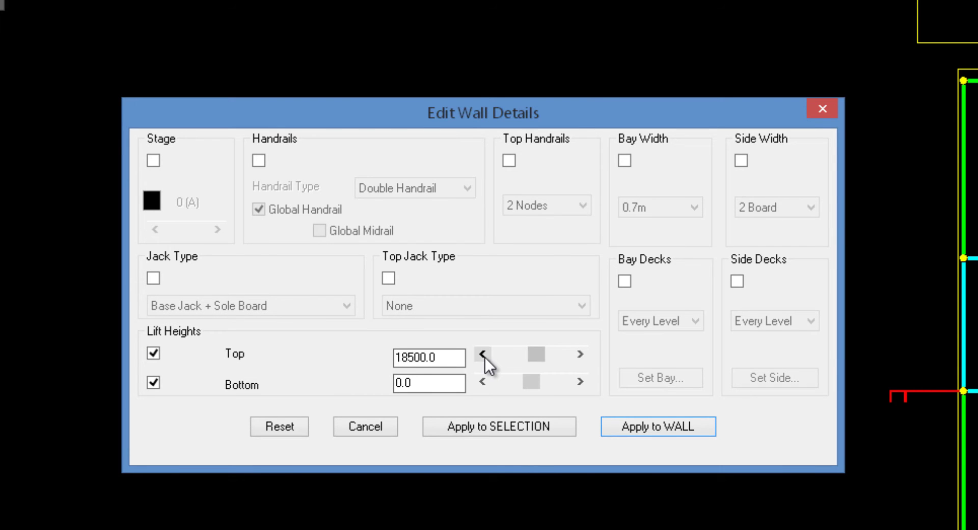
click(555, 383)
click(555, 383)
click(556, 383)
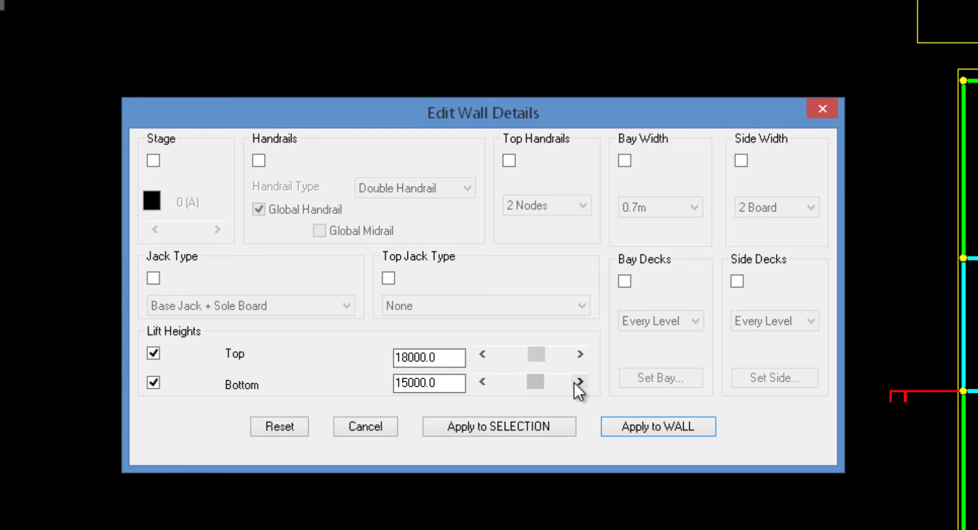
click(579, 383)
click(579, 382)
click(580, 382)
click(580, 382)
Set Bay Decks to None and apply the settings to the window-selected middle column.
click(628, 286)
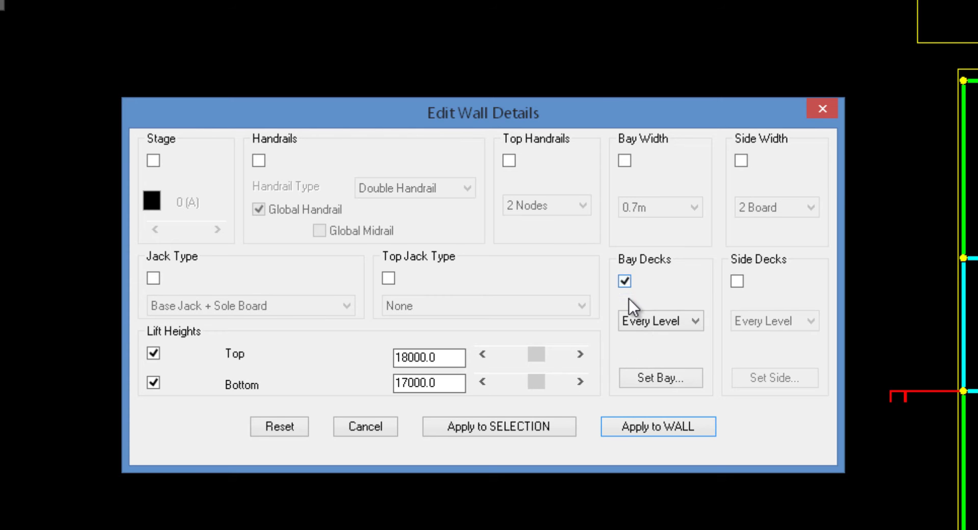
click(644, 323)
click(648, 338)
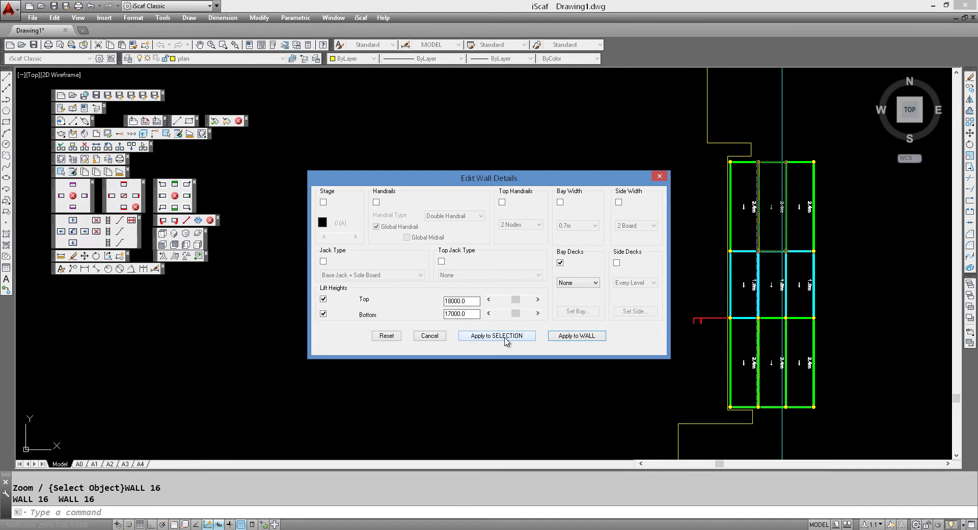
click(505, 338)
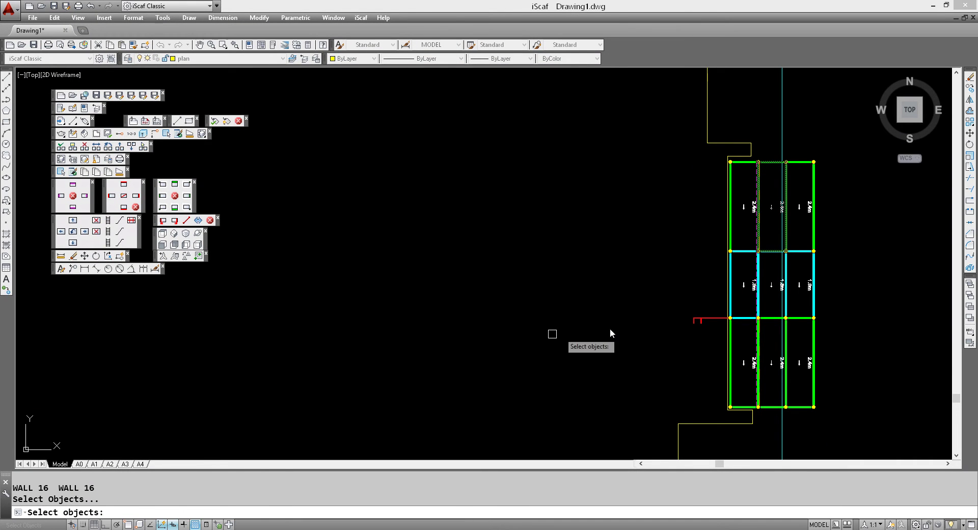
click(744, 126)
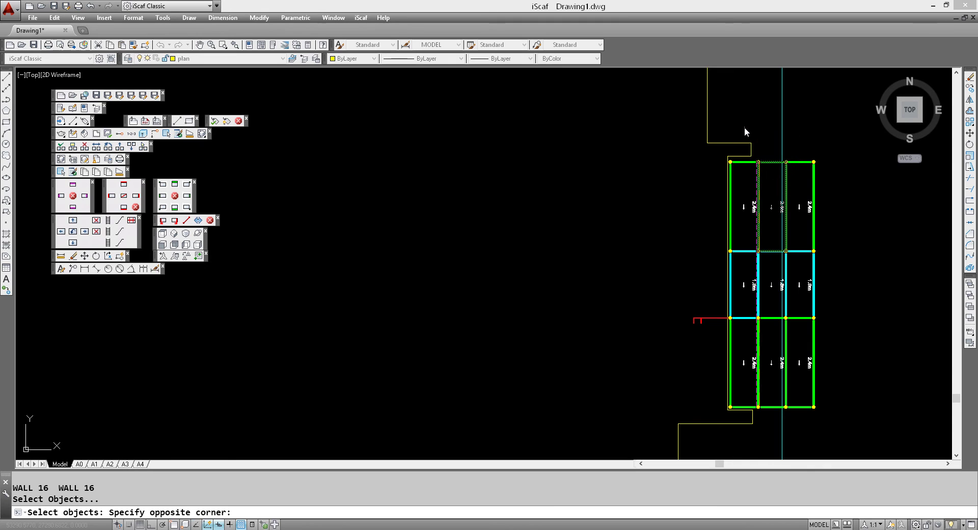
click(797, 424)
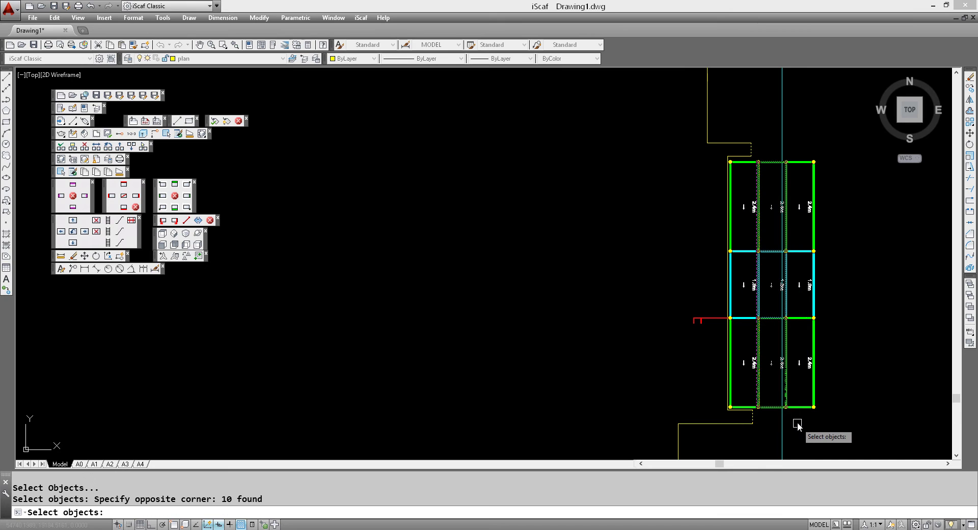
key(Return)
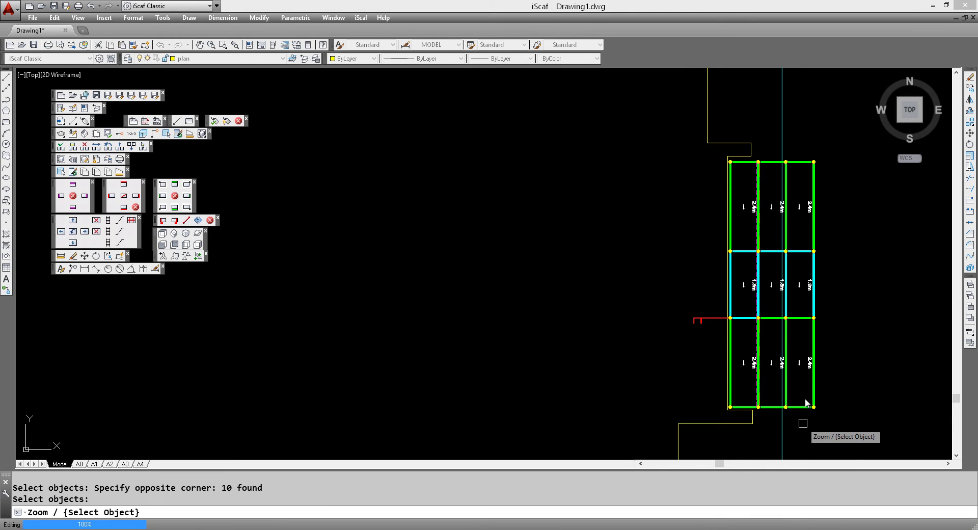
Enable Top and Bottom lift heights in the top-right bay's wall details, with Top at 18000.0.
right_click(801, 211)
click(807, 215)
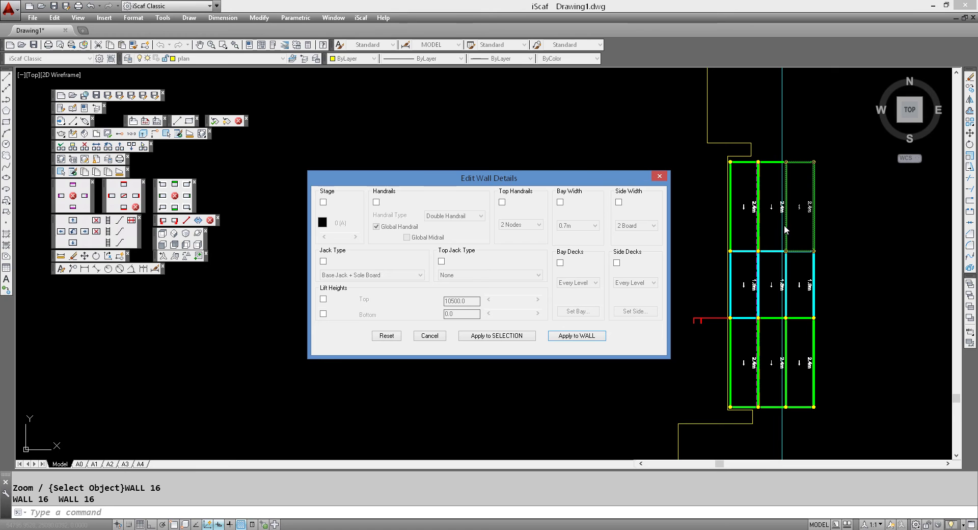
click(323, 300)
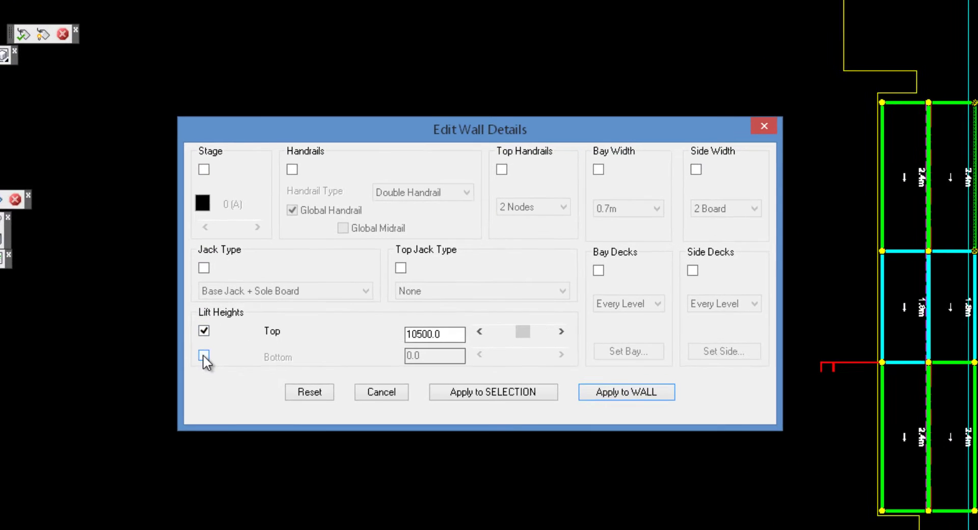
click(204, 355)
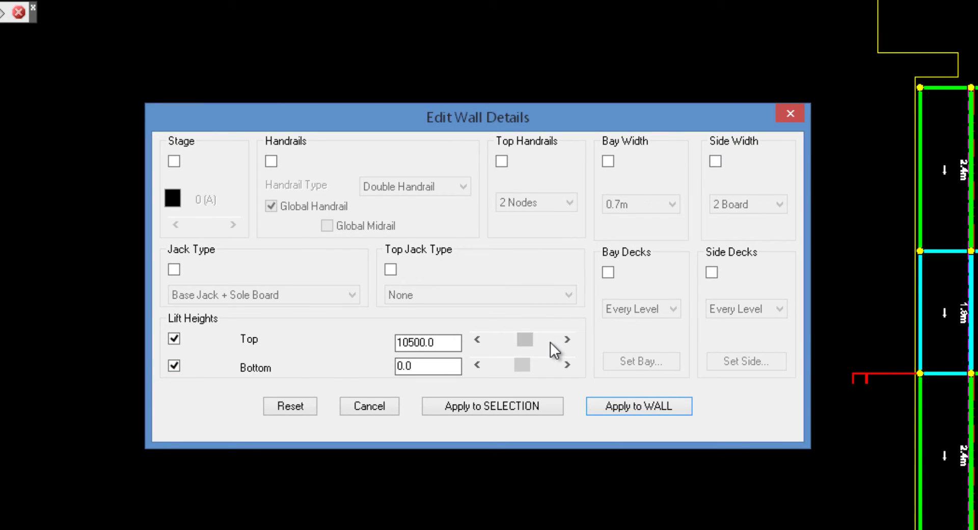
click(552, 341)
click(555, 341)
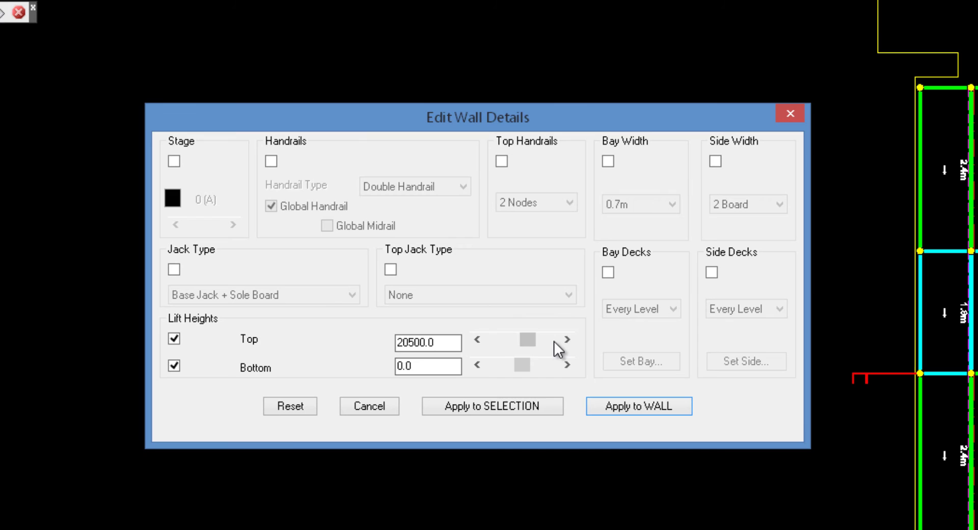
click(481, 341)
click(481, 342)
click(481, 341)
click(481, 342)
click(481, 341)
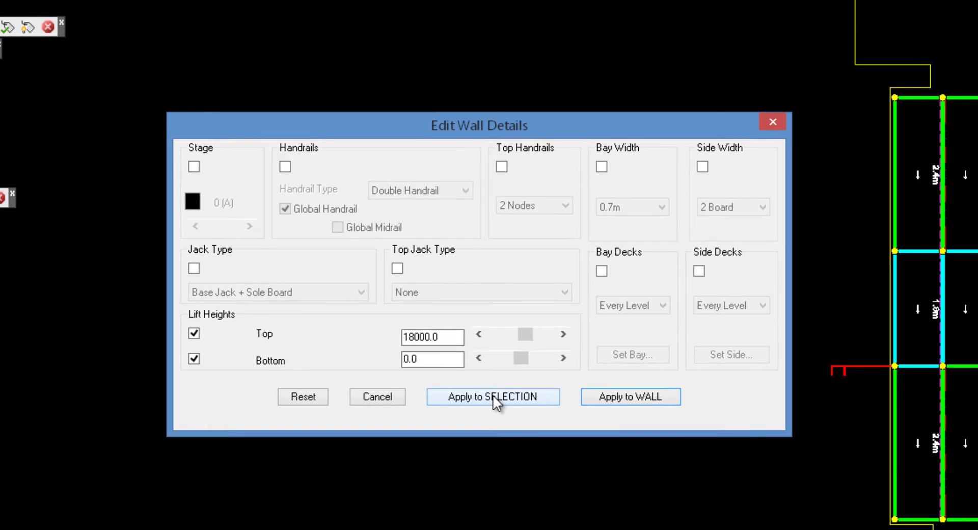
Apply the lift heights to the window-selected right column of bays.
click(492, 405)
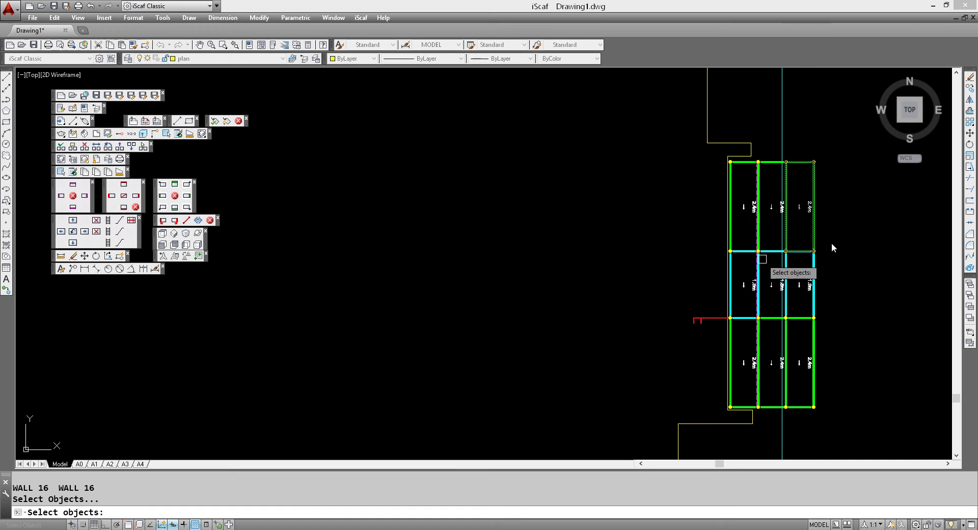
click(775, 141)
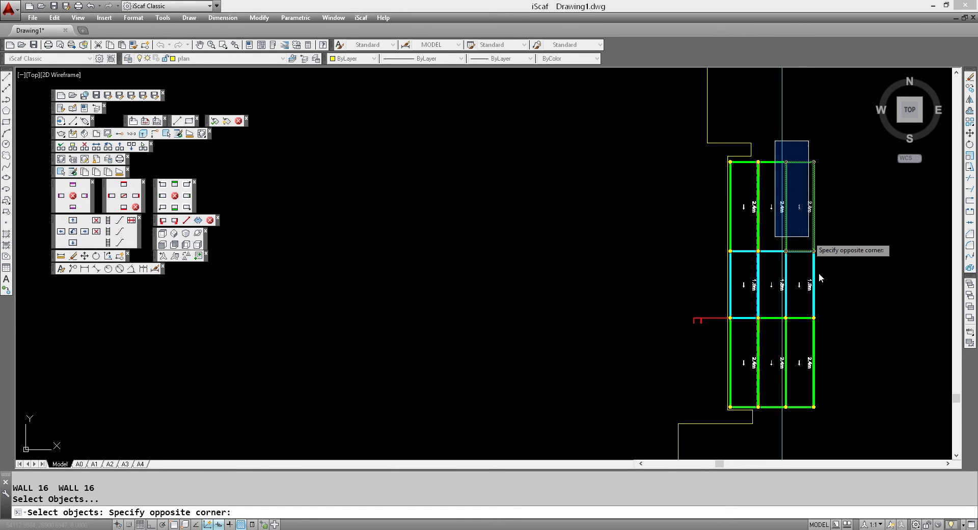
click(833, 423)
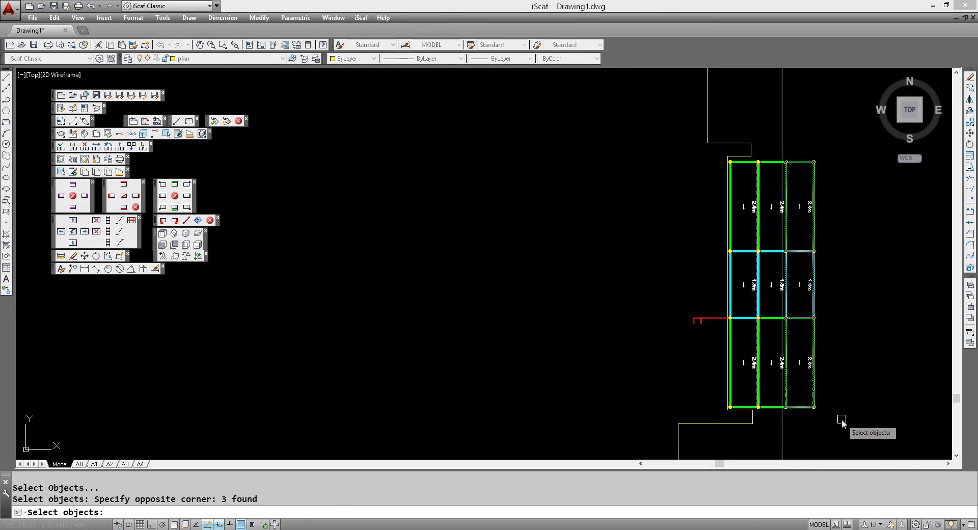
key(Return)
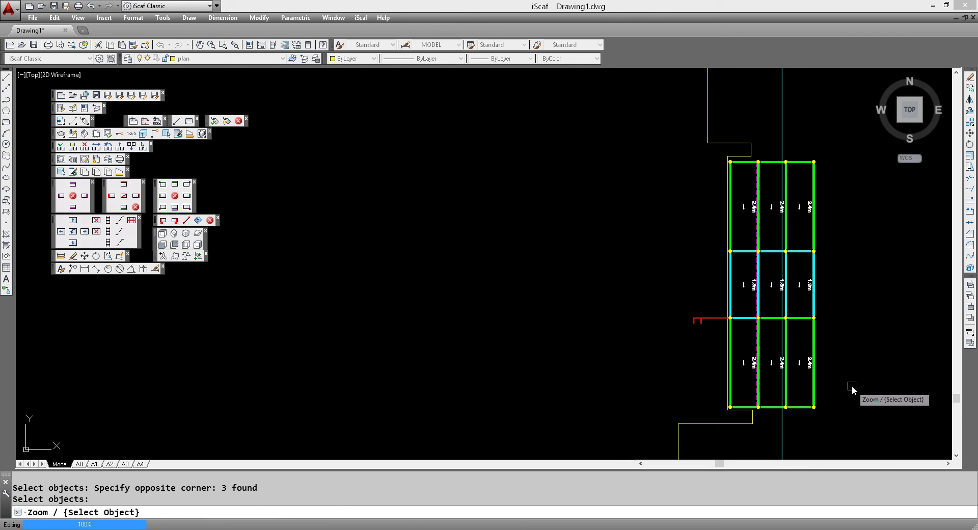